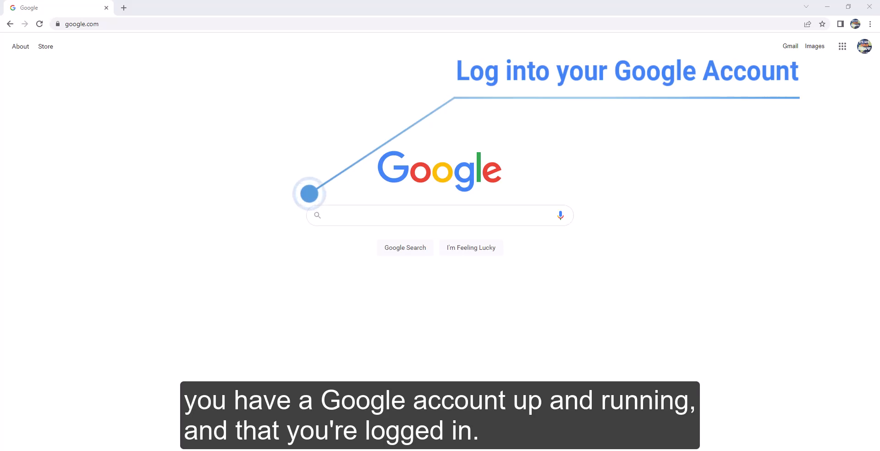
# Step: Search Google for "my maps" and open the Google My Maps site from the results
pyautogui.click(339, 214)
pyautogui.write('m')
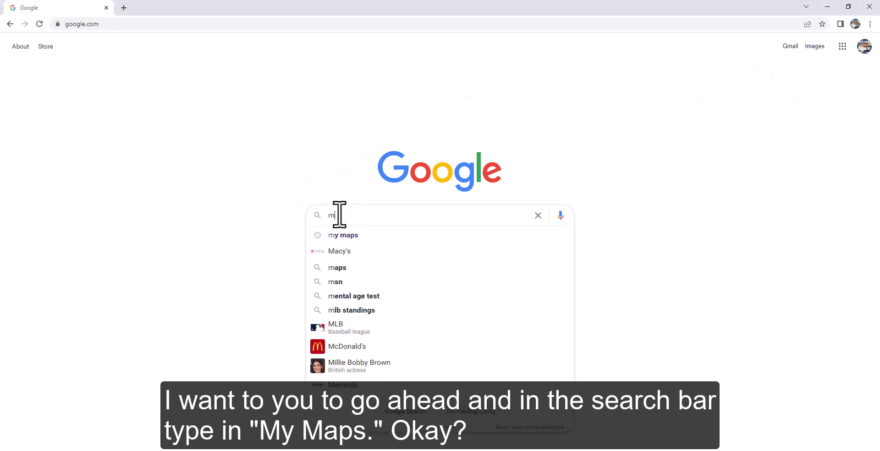
pyautogui.write('y maps')
pyautogui.press('Return')
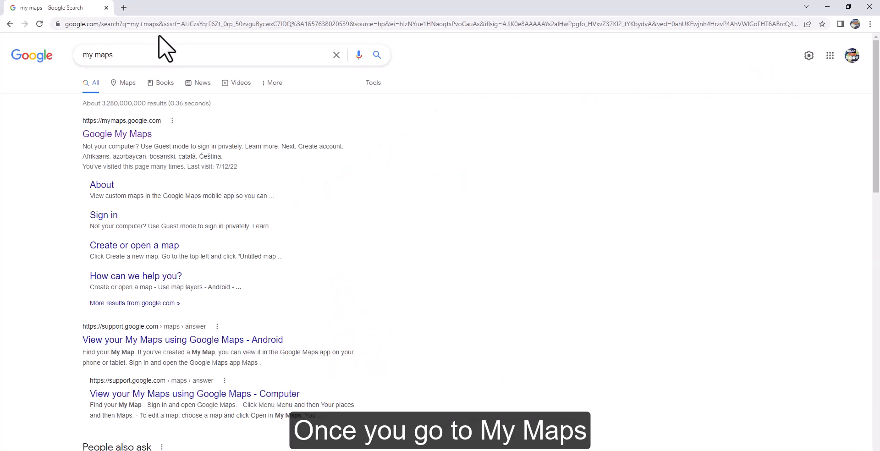
pyautogui.click(129, 146)
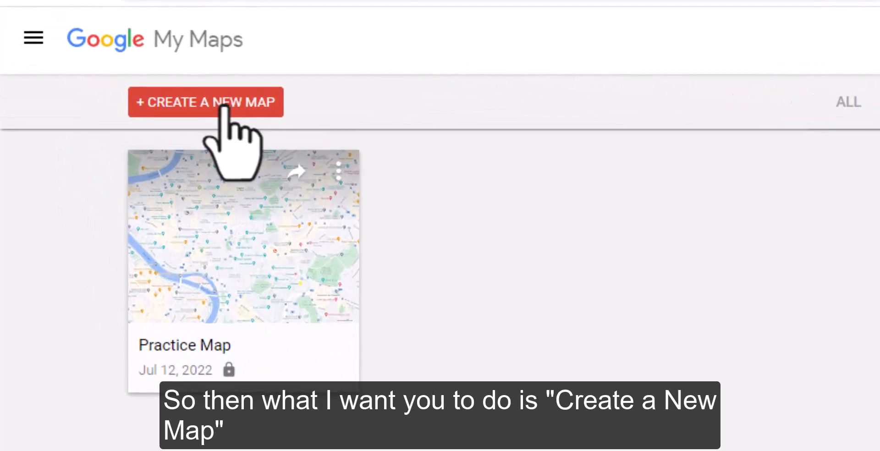
# Step: Create a new map and title it "Trip to Italy"
pyautogui.click(224, 108)
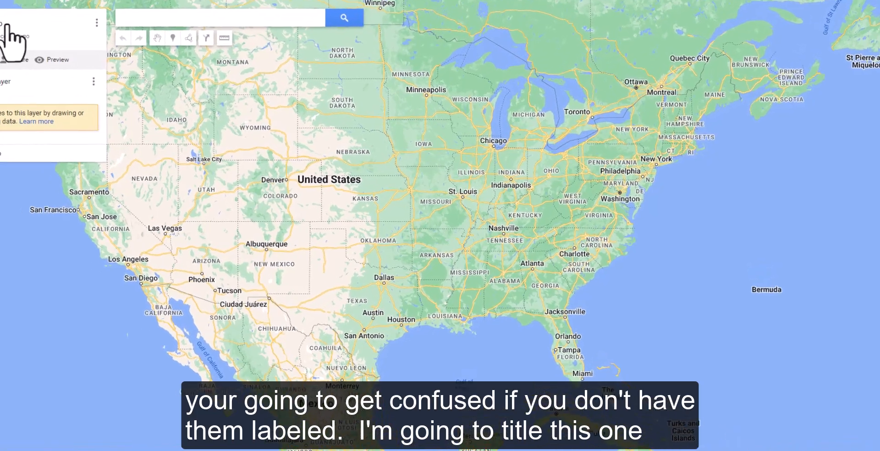
pyautogui.click(69, 56)
pyautogui.write('T')
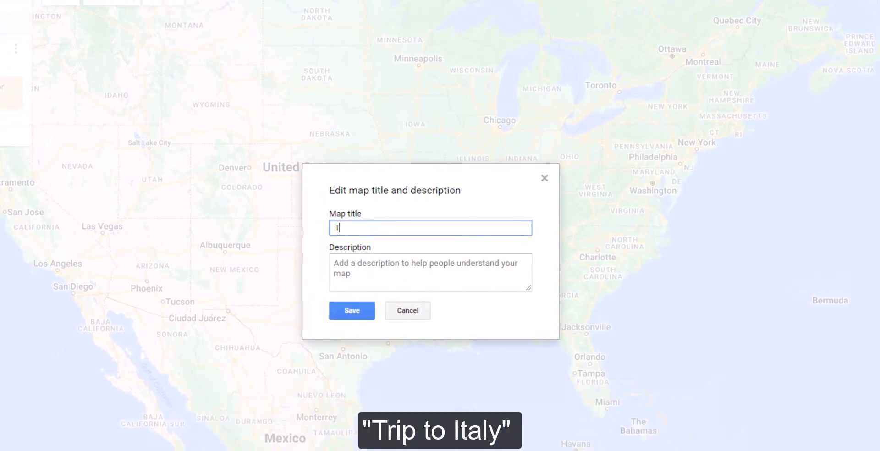
pyautogui.write('rip to Italy')
# Step: Give the map the description "These are places for my trip" and save the title and description
pyautogui.click(375, 267)
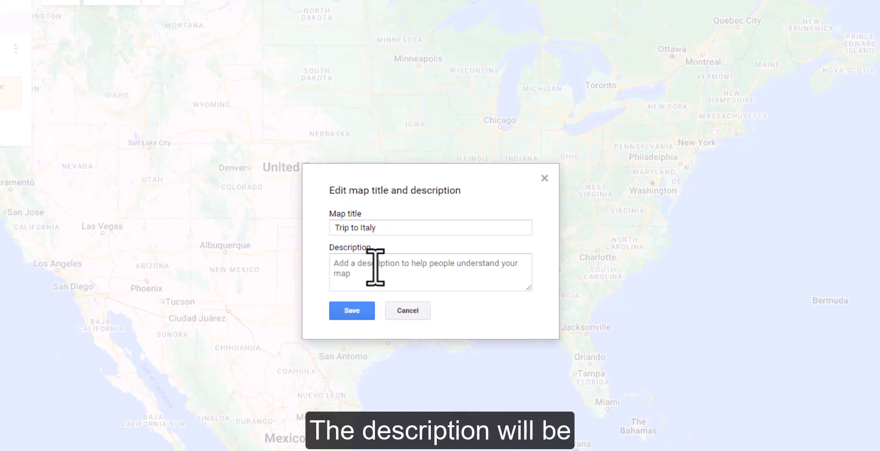
pyautogui.write('These are')
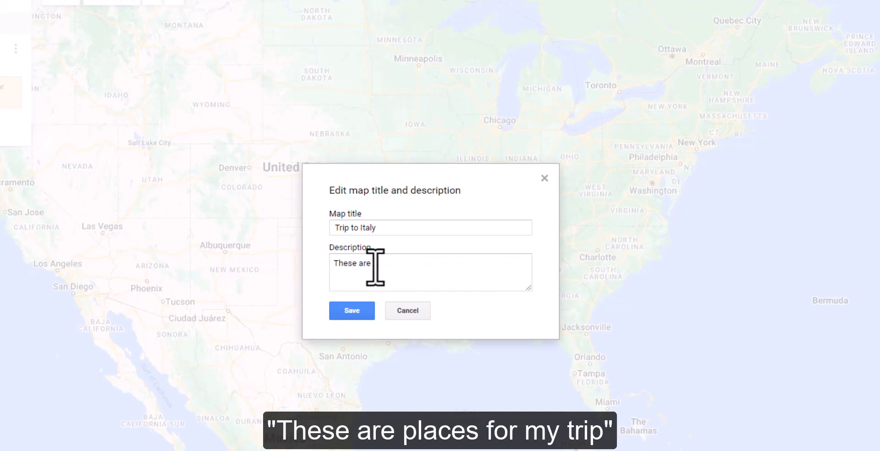
pyautogui.write(' places for my trip.')
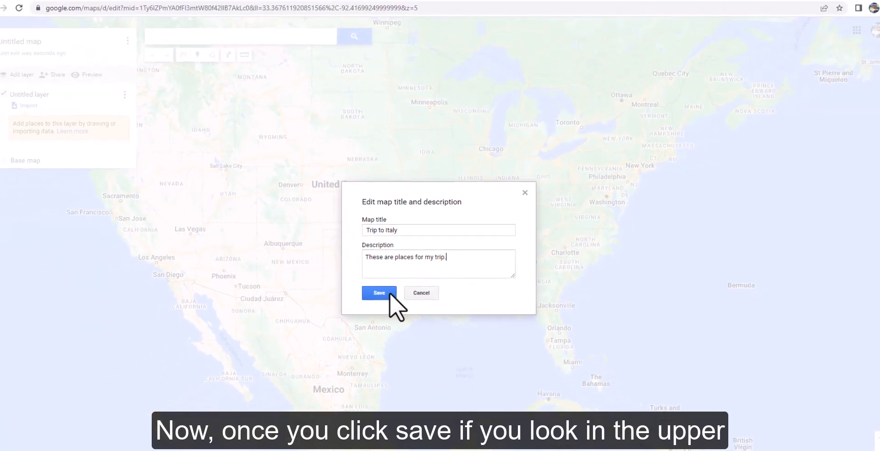
pyautogui.click(363, 308)
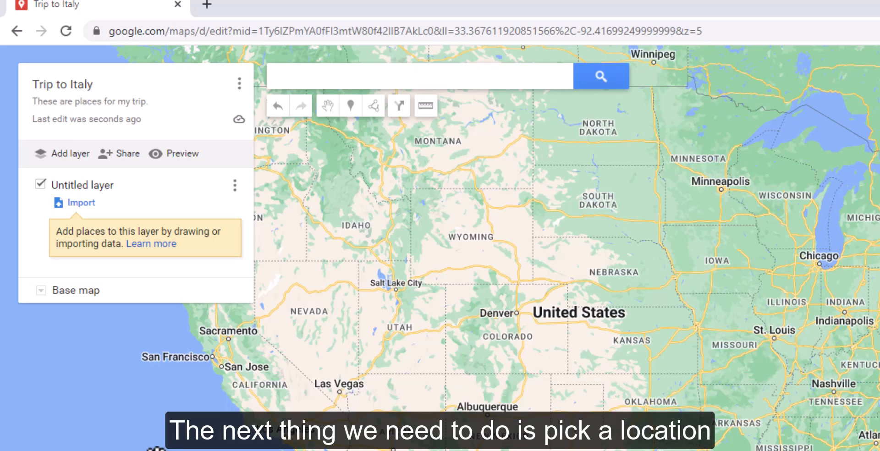
# Step: Search the map for Rome, Metropolitan City of Rome, Italy, and view the city within its surrounding region
pyautogui.click(339, 76)
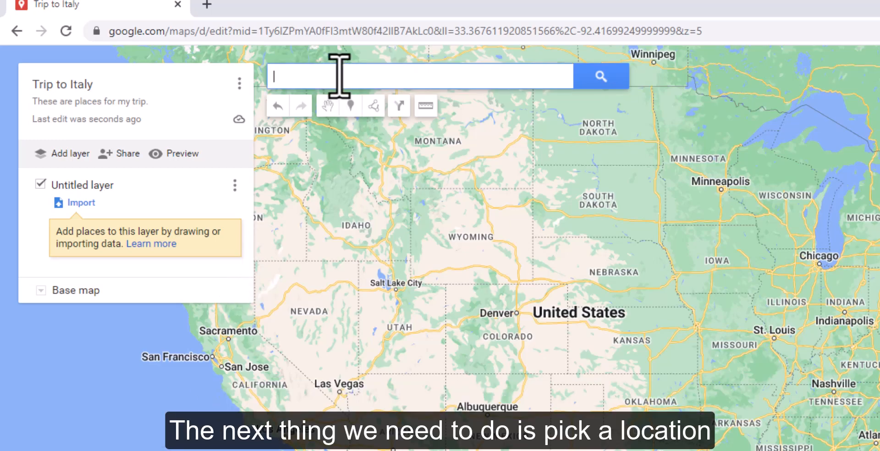
pyautogui.write('Rome')
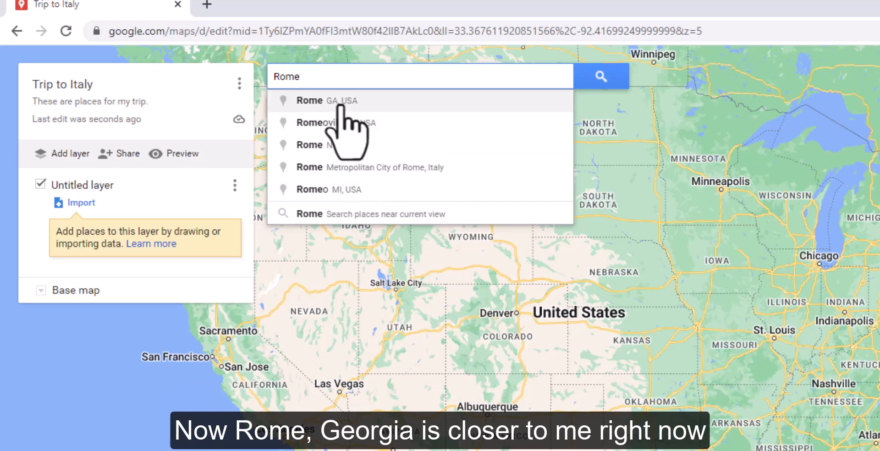
pyautogui.click(336, 168)
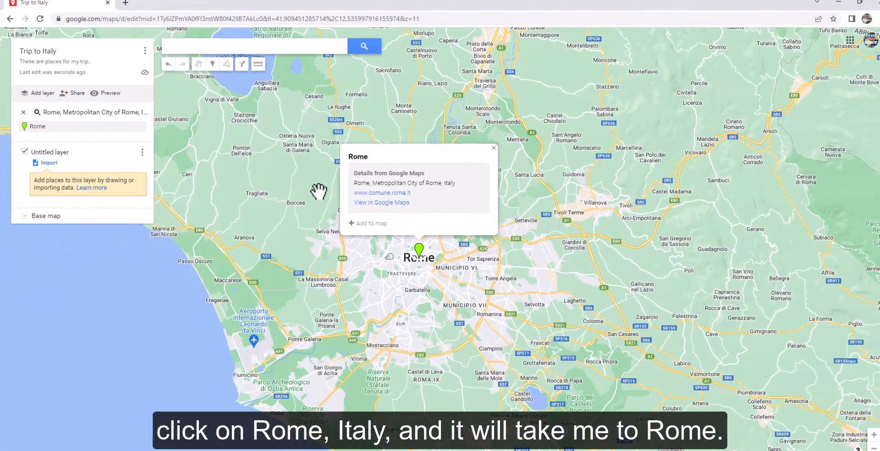
pyautogui.scroll(-2, 309, 208)
pyautogui.scroll(-2, 445, 307)
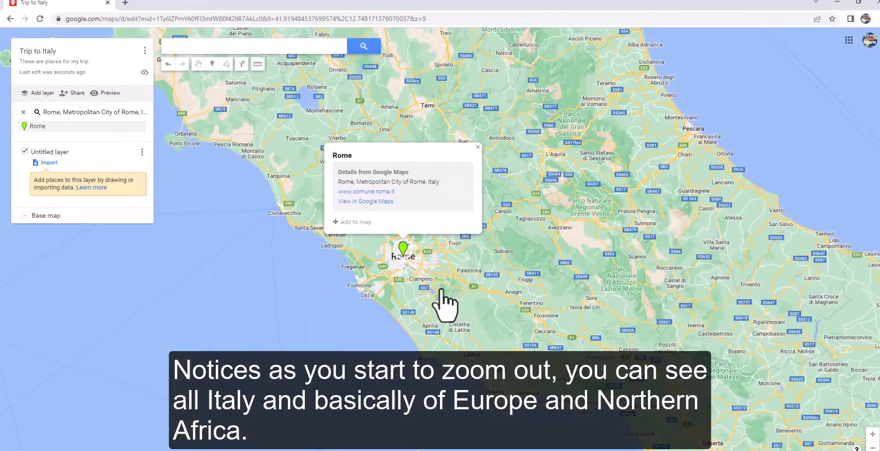
pyautogui.scroll(-3, 441, 293)
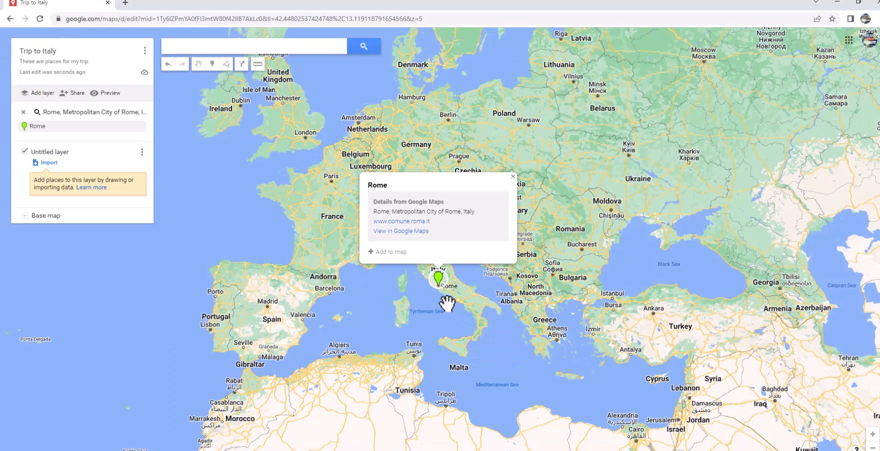
pyautogui.scroll(1, 448, 305)
pyautogui.scroll(3, 448, 303)
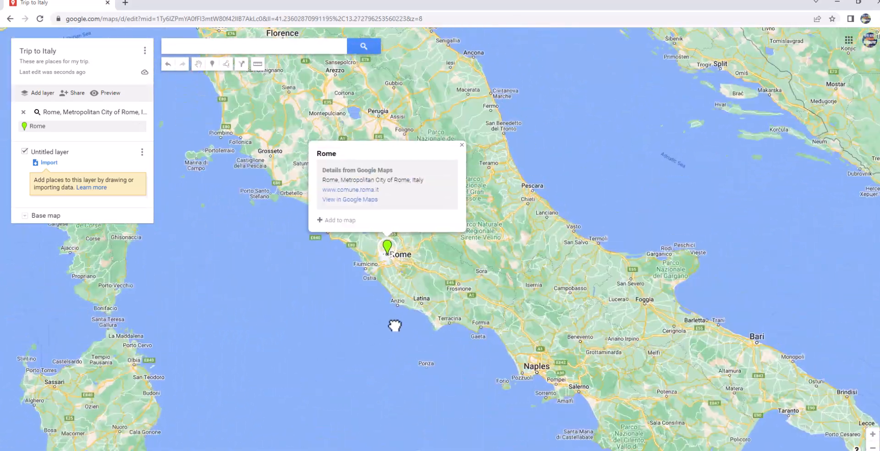
pyautogui.moveTo(394, 326); pyautogui.dragTo(401, 339)
pyautogui.scroll(1, 394, 299)
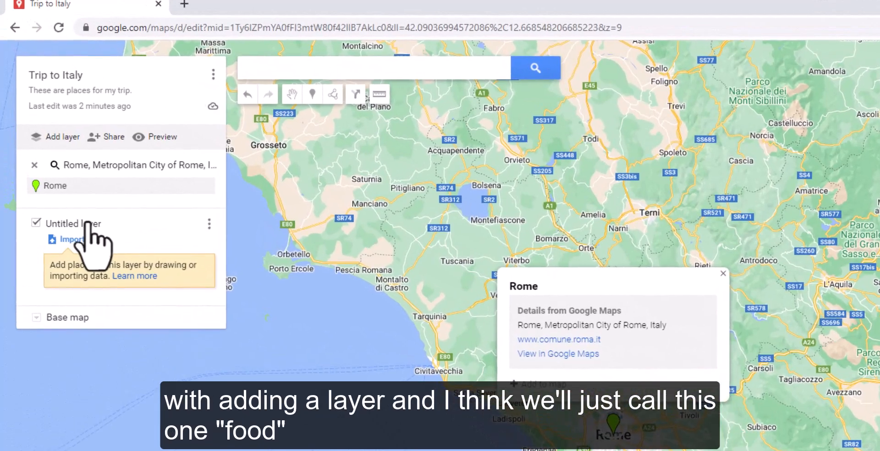
# Step: Rename the untitled layer as "Places to Eat"
pyautogui.click(75, 190)
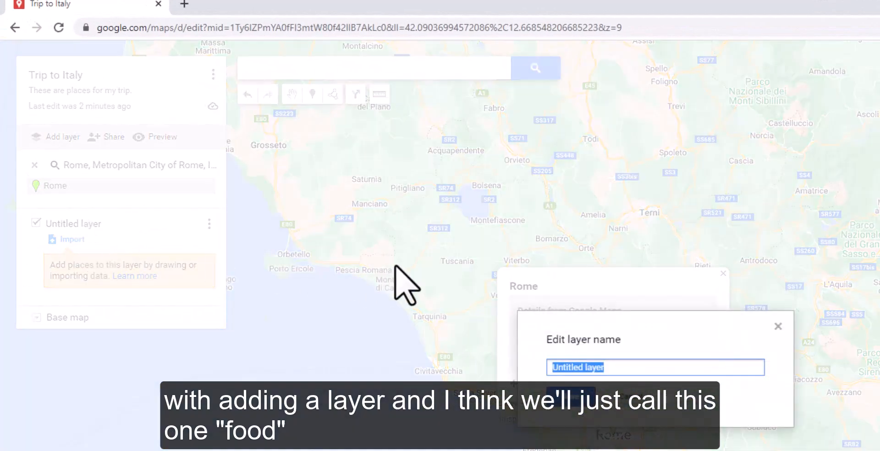
pyautogui.write('Pl')
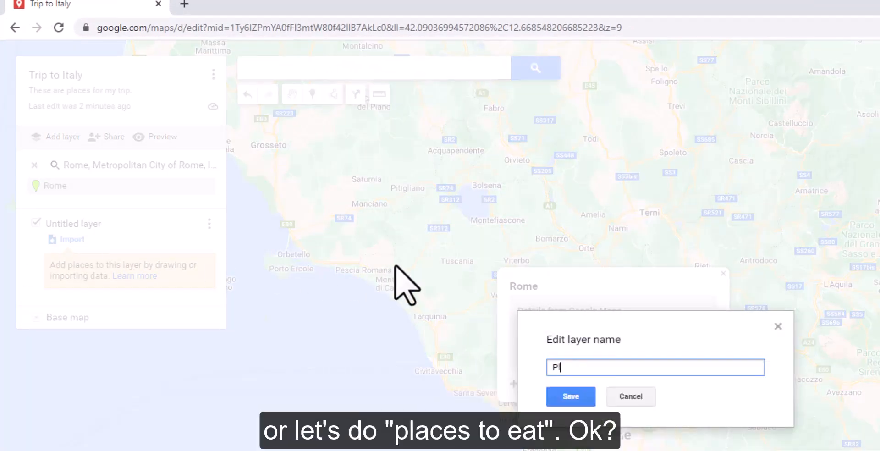
pyautogui.write('aces to Eat')
pyautogui.click(576, 397)
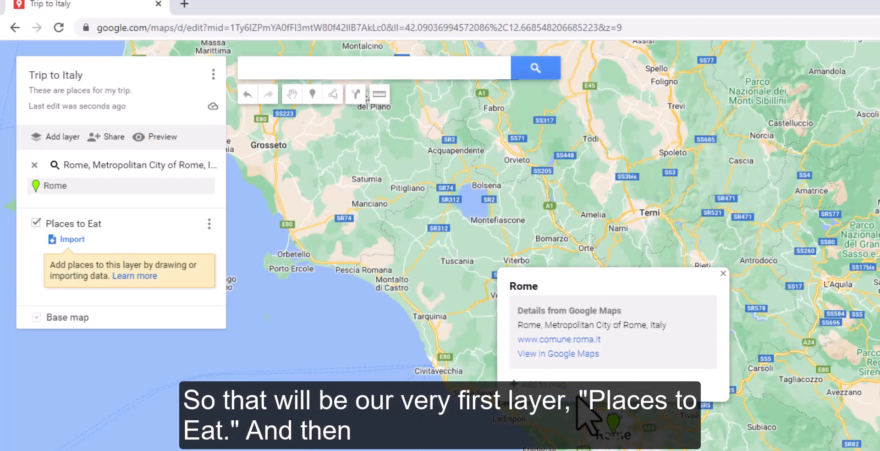
# Step: Add a second layer to the map and name it "Shopping"
pyautogui.click(56, 140)
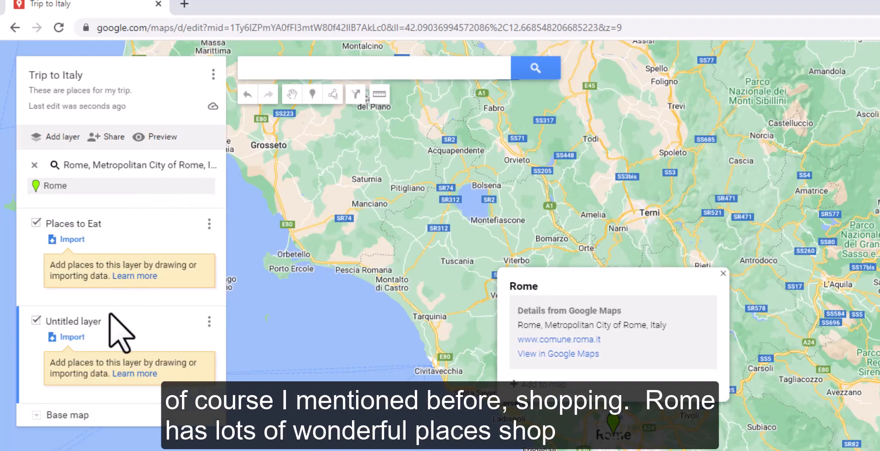
pyautogui.click(87, 323)
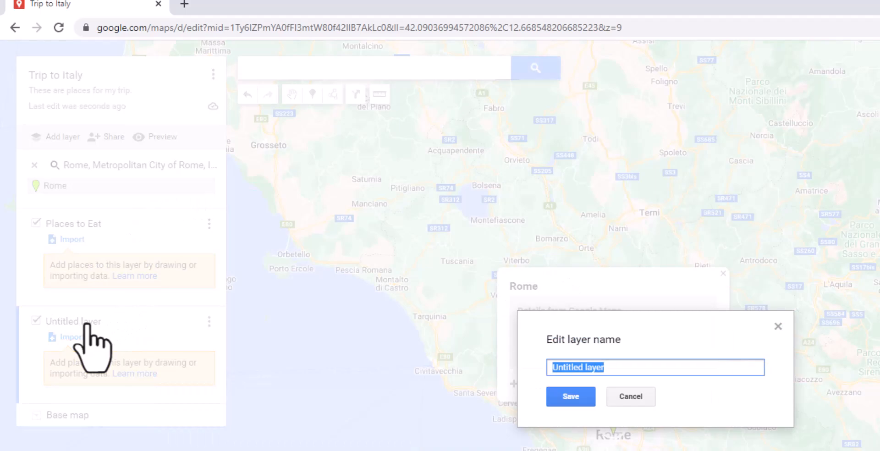
pyautogui.write('Sh')
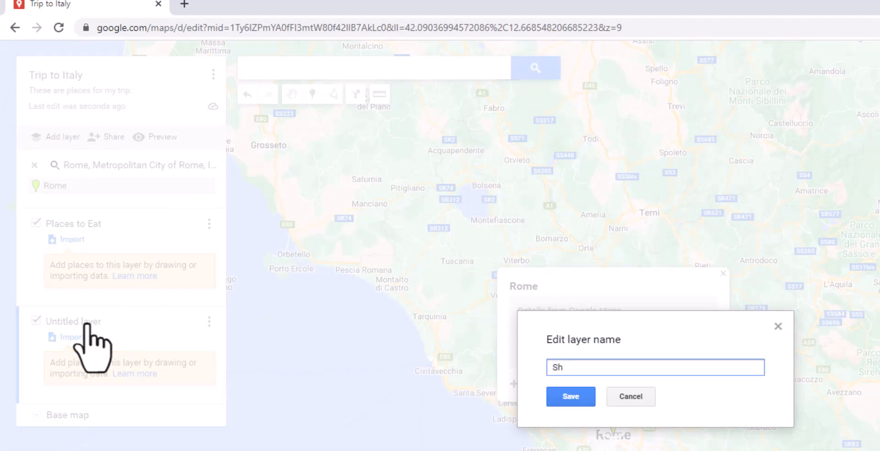
pyautogui.write('opping')
pyautogui.click(565, 391)
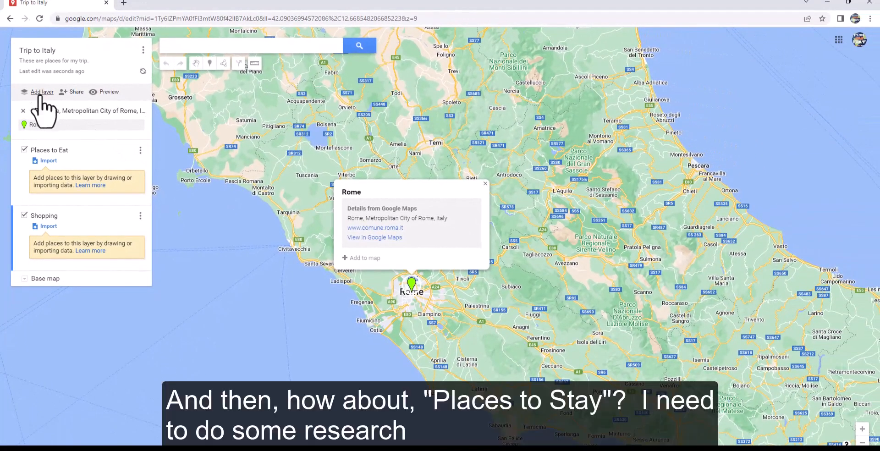
# Step: Add a third layer to the map and name it "Places to Stay"
pyautogui.click(41, 92)
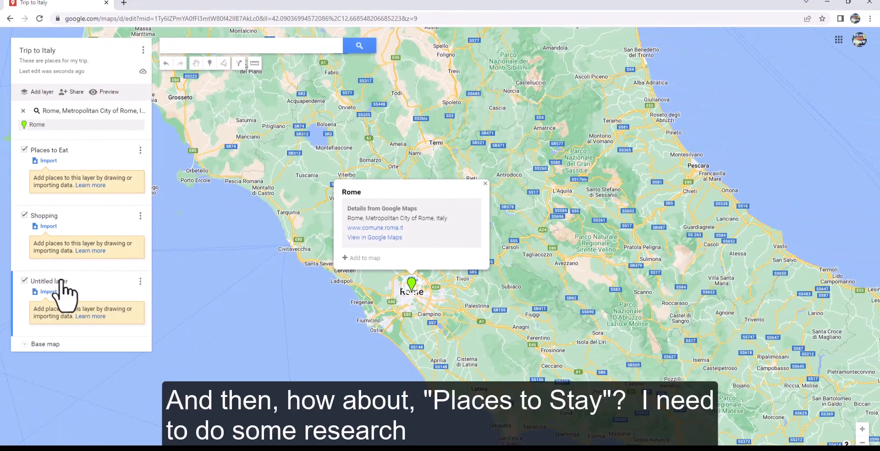
pyautogui.click(61, 281)
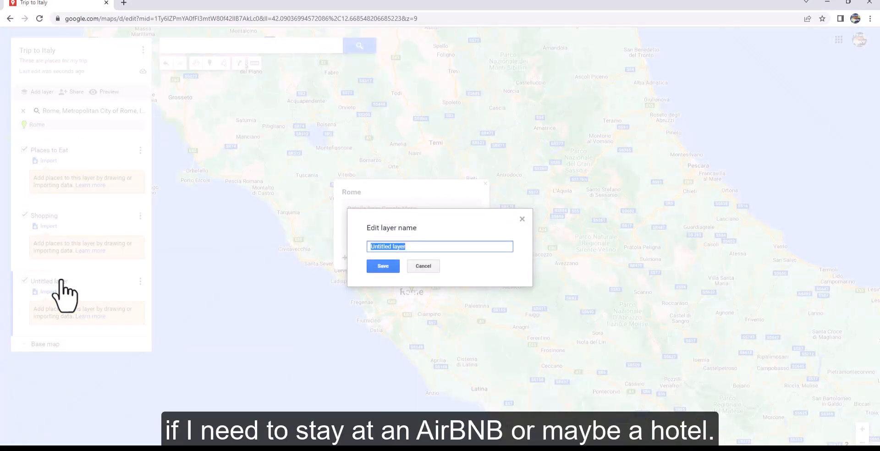
pyautogui.write('Places to Stay')
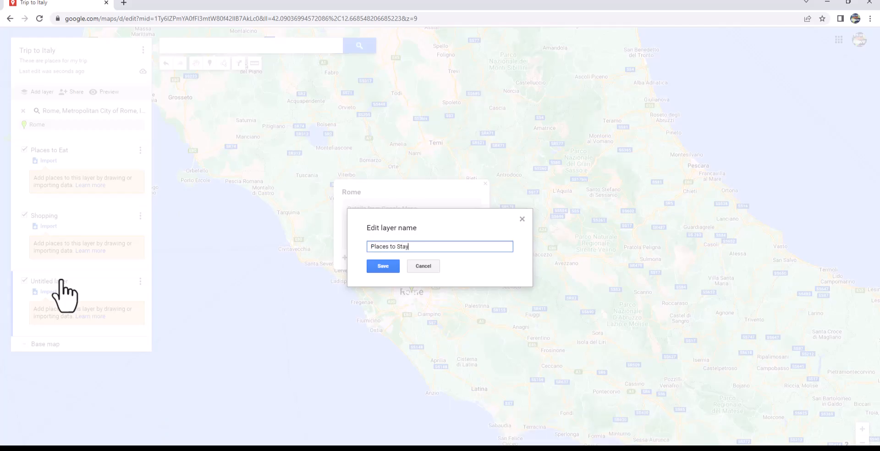
pyautogui.click(382, 268)
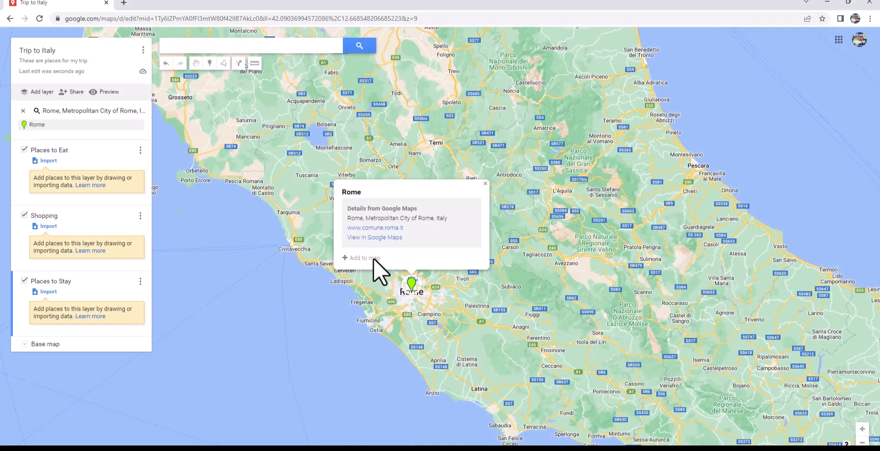
# Step: Add a fourth layer to the map and name it "Sightseeing"
pyautogui.click(44, 91)
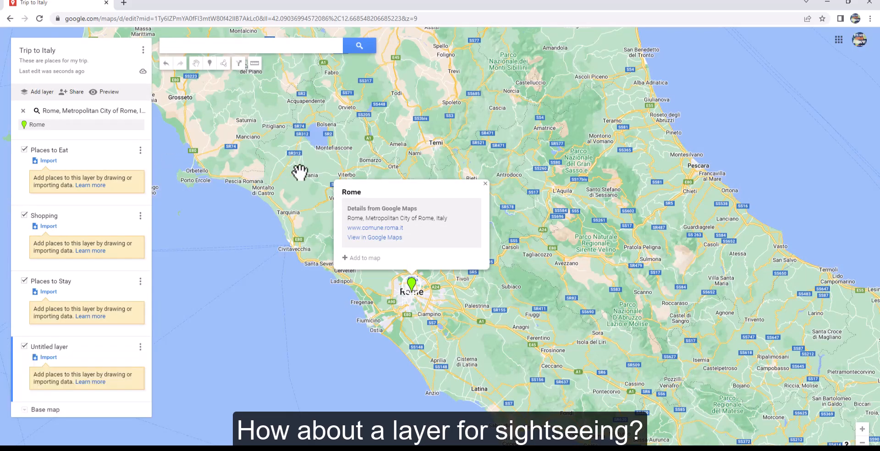
pyautogui.click(51, 349)
pyautogui.write('Sightseeing')
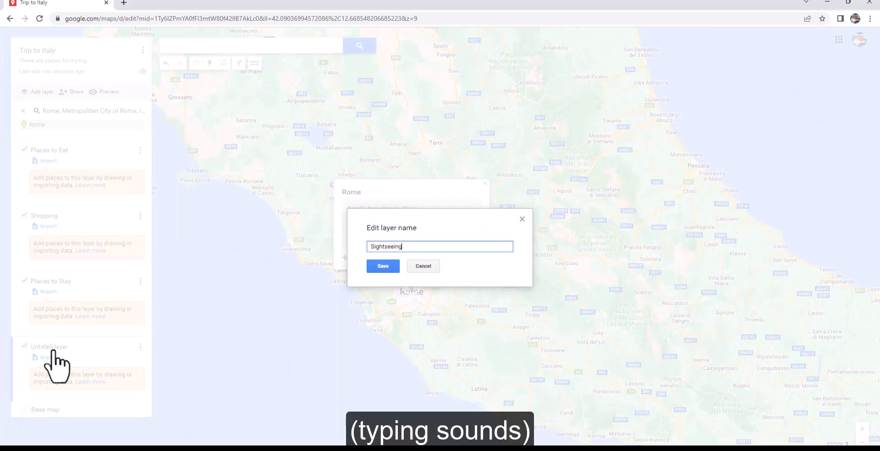
pyautogui.click(384, 267)
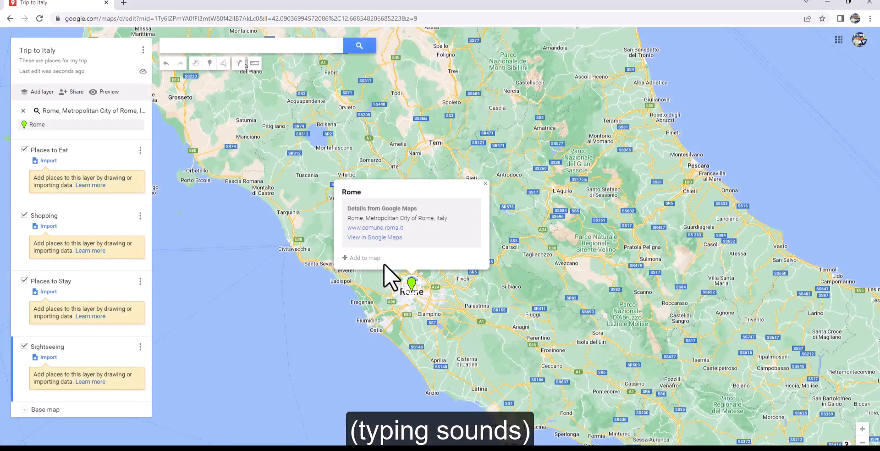
# Step: Close the Rome info card and make Places to Eat the active layer by switching its visibility off and on
pyautogui.click(489, 196)
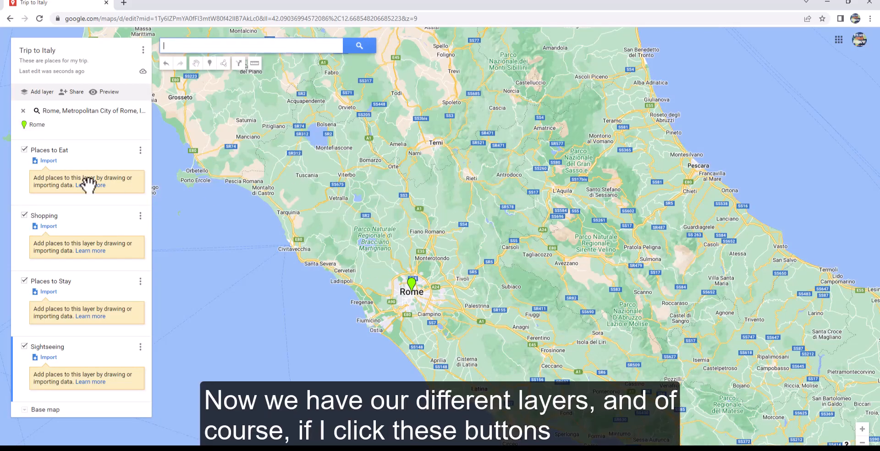
pyautogui.click(25, 150)
pyautogui.click(25, 150)
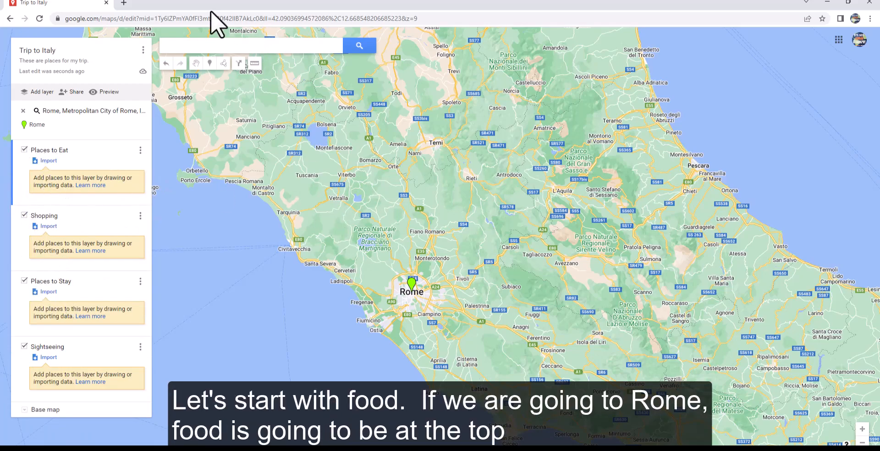
# Step: Search the map for Giolitti on Via degli Uffici del Vicario in Rome and view its location
pyautogui.click(216, 48)
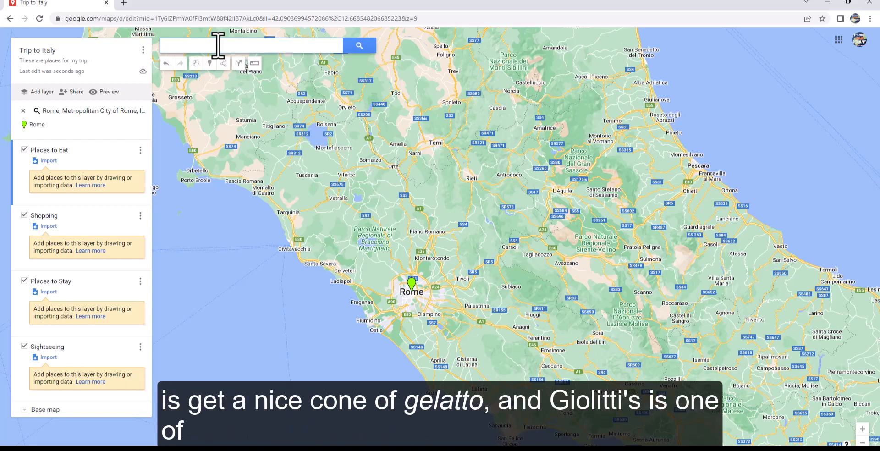
pyautogui.write('Gio')
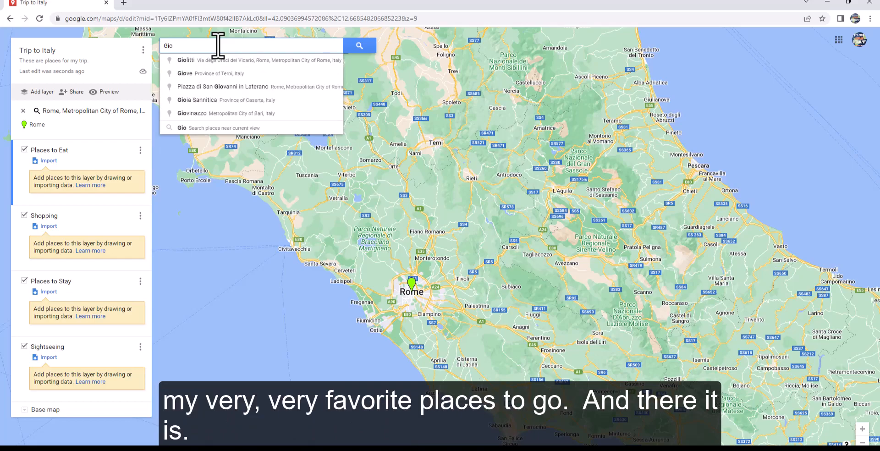
pyautogui.click(220, 71)
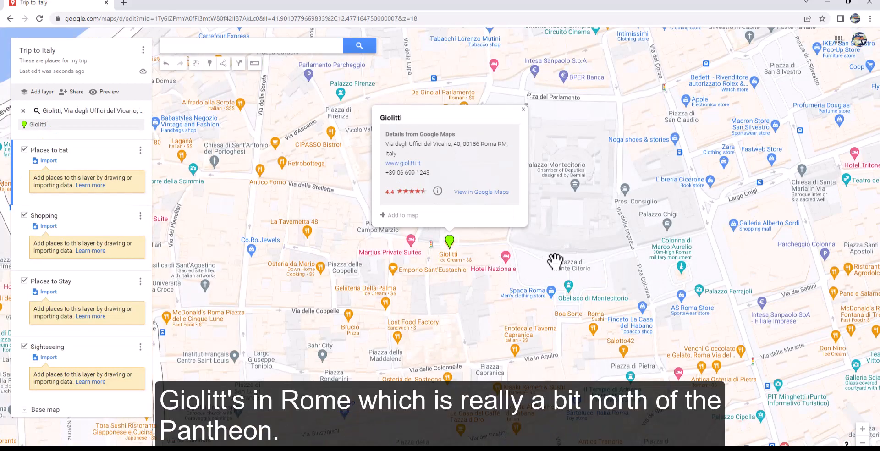
pyautogui.scroll(-2, 585, 254)
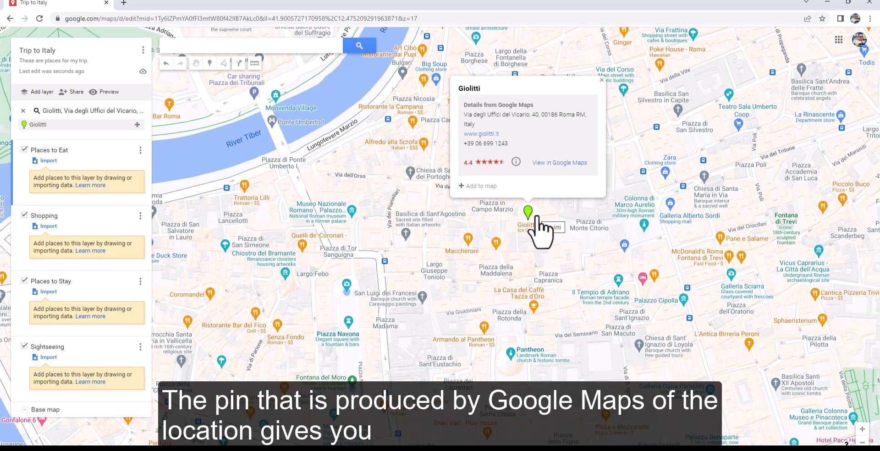
# Step: Add the found Giolitti location to the map in the Places to Eat layer
pyautogui.moveTo(579, 247); pyautogui.dragTo(523, 277)
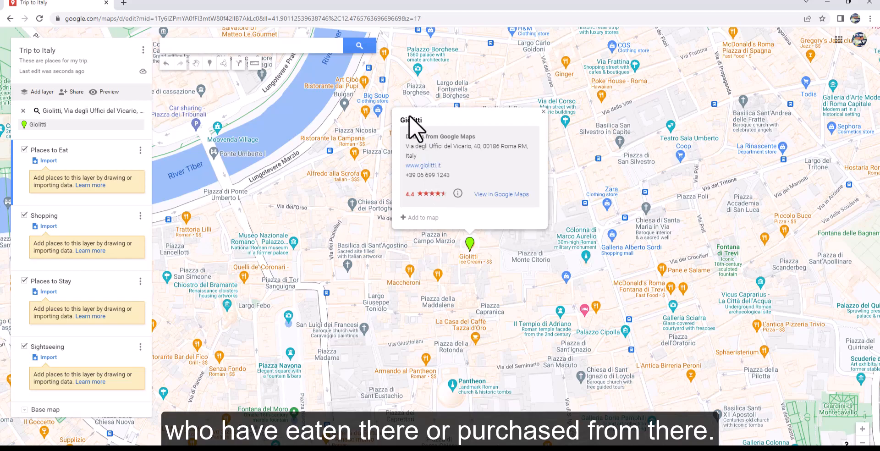
pyautogui.click(422, 218)
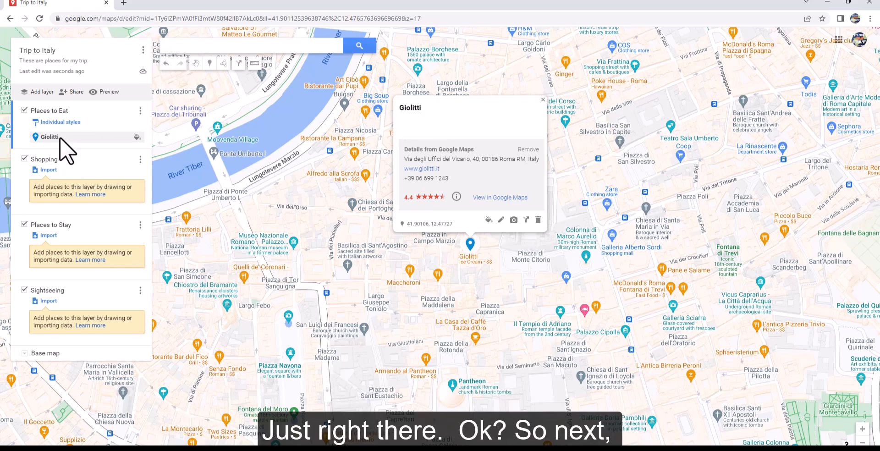
# Step: Search for Sant' Eustachio Il Caffè on Piazza di S. Eustachio in Rome and add it to the Places to Eat layer
pyautogui.click(196, 46)
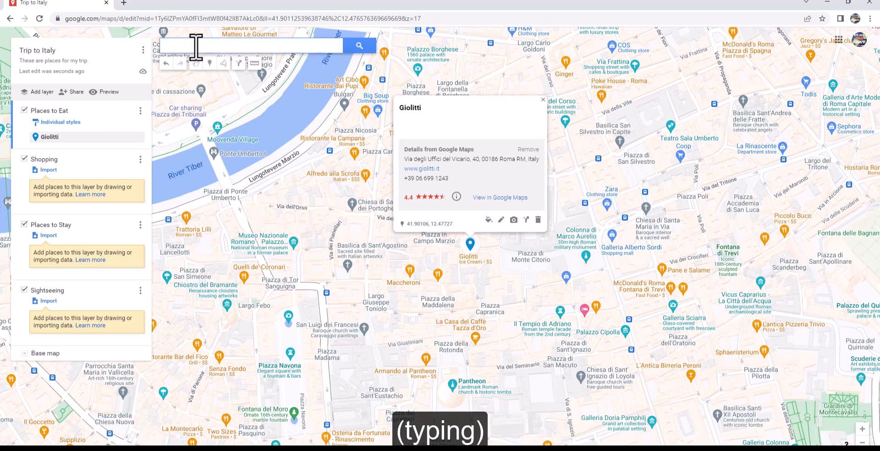
pyautogui.write('San')
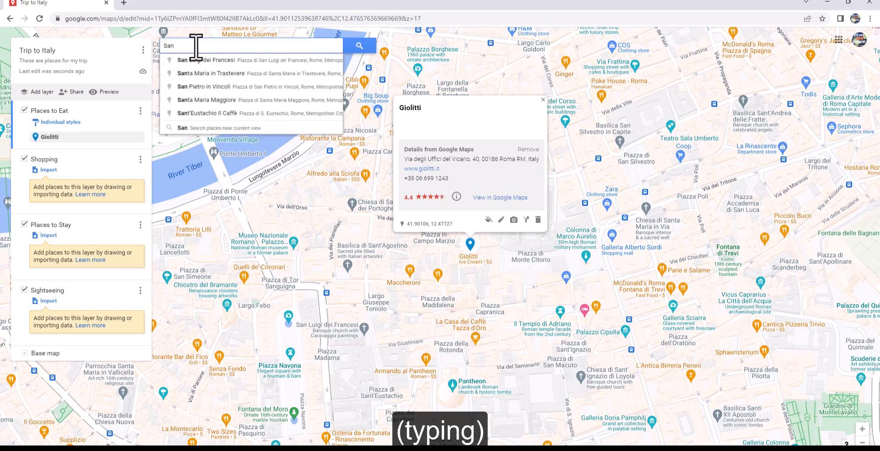
pyautogui.write('t')
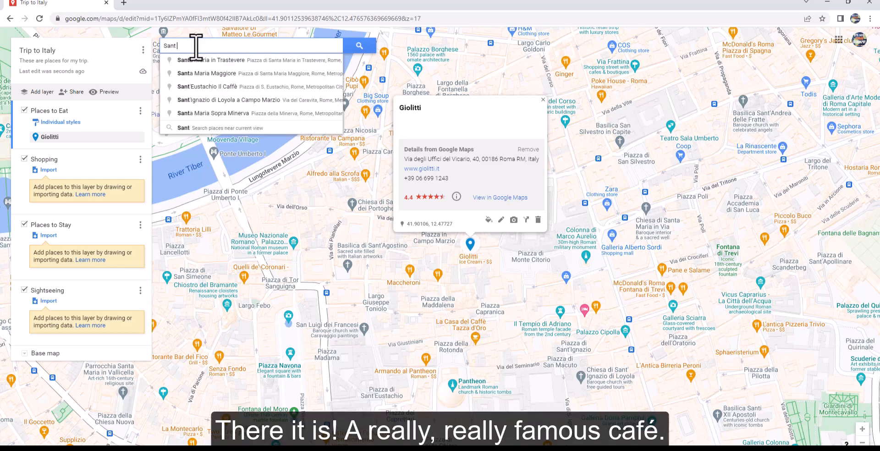
pyautogui.click(241, 88)
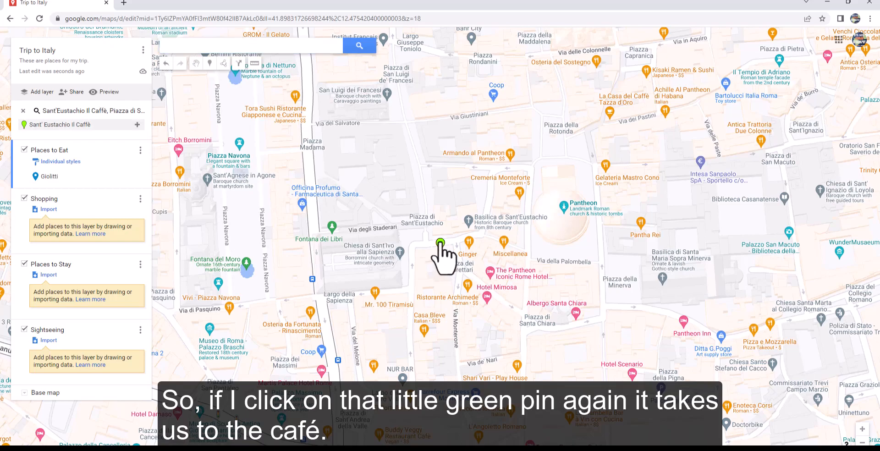
pyautogui.click(440, 243)
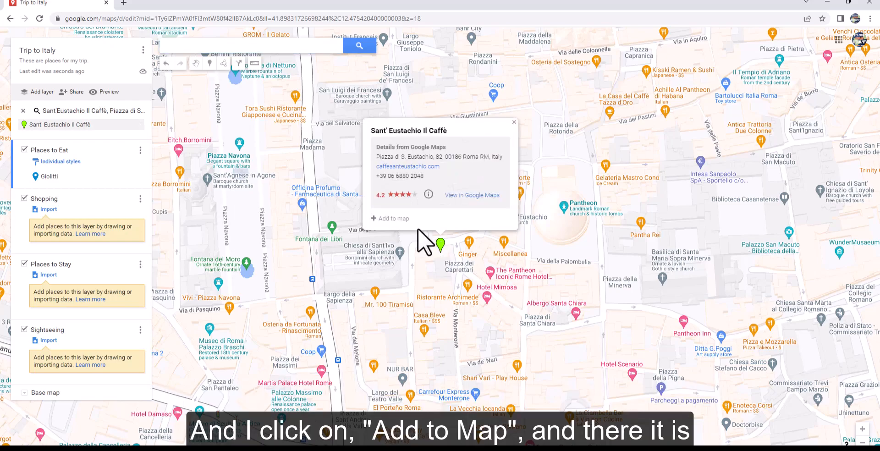
pyautogui.click(393, 219)
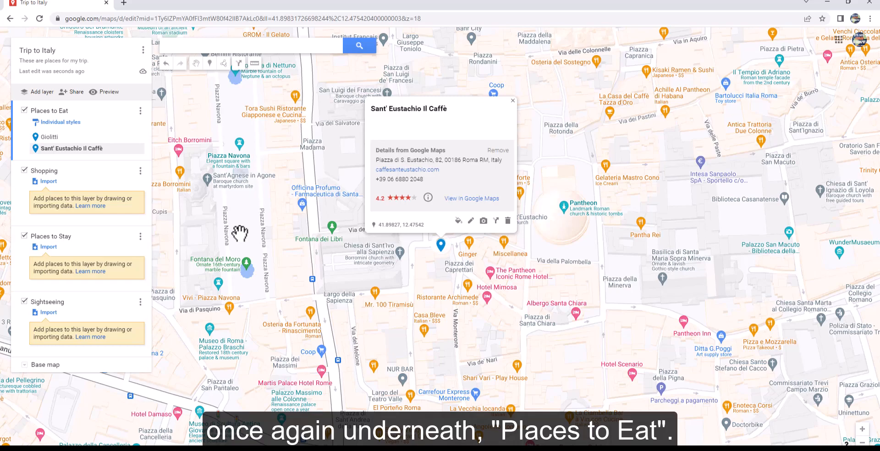
# Step: Search for La Taverna dei Fori Imperiali in Rome, view its surroundings and add it to the Places to Eat layer
pyautogui.click(228, 51)
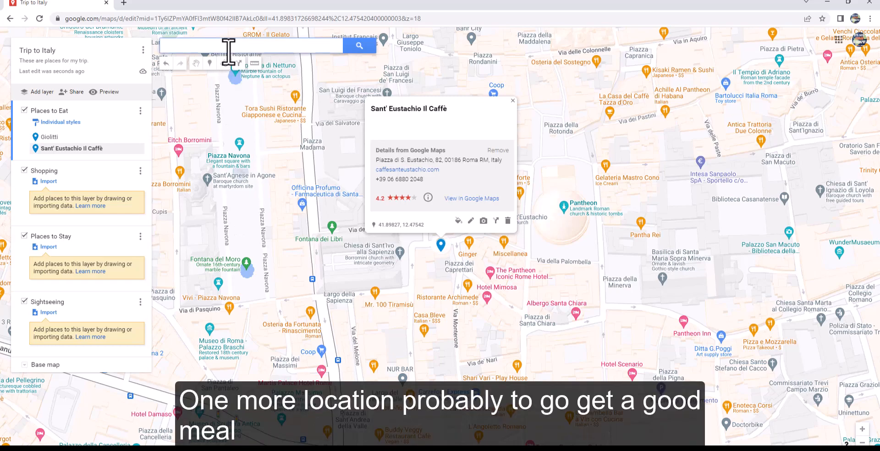
pyautogui.write('La tav')
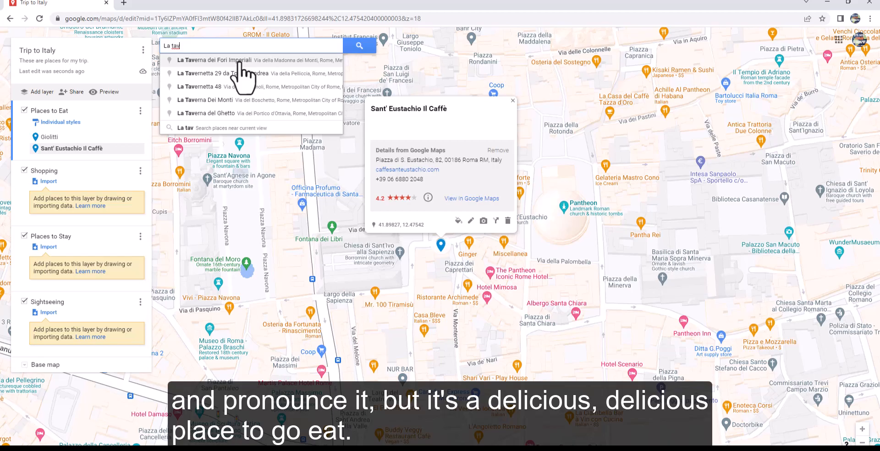
pyautogui.click(241, 62)
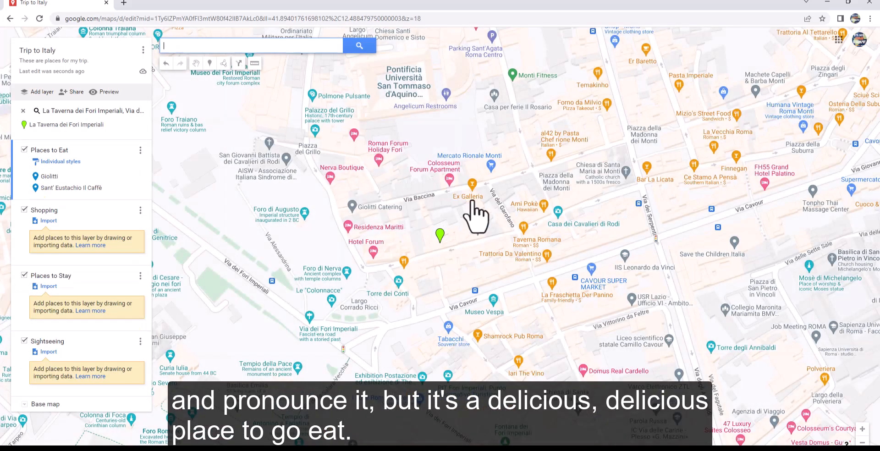
pyautogui.scroll(-1, 435, 259)
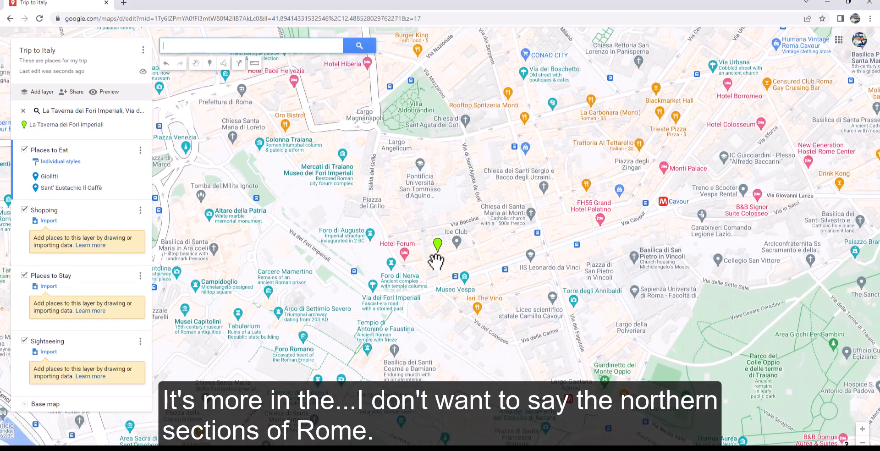
pyautogui.scroll(-1, 436, 260)
pyautogui.scroll(-1, 472, 270)
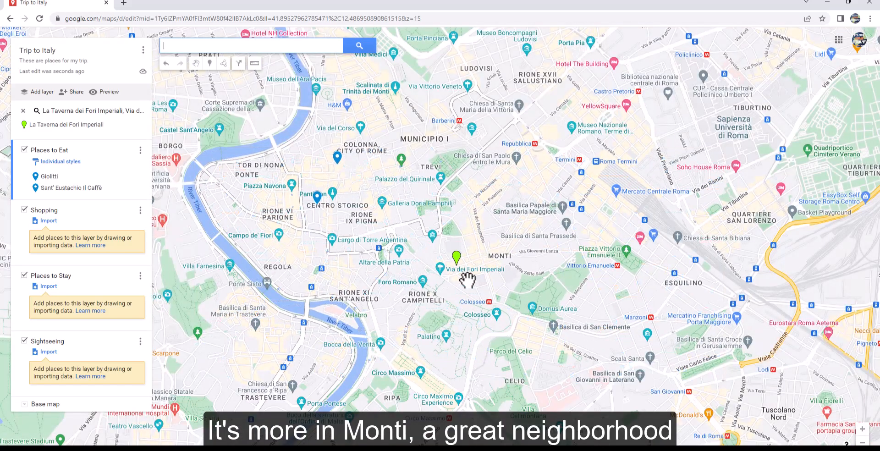
pyautogui.scroll(1, 453, 280)
pyautogui.moveTo(481, 288); pyautogui.dragTo(440, 300)
pyautogui.scroll(2, 448, 269)
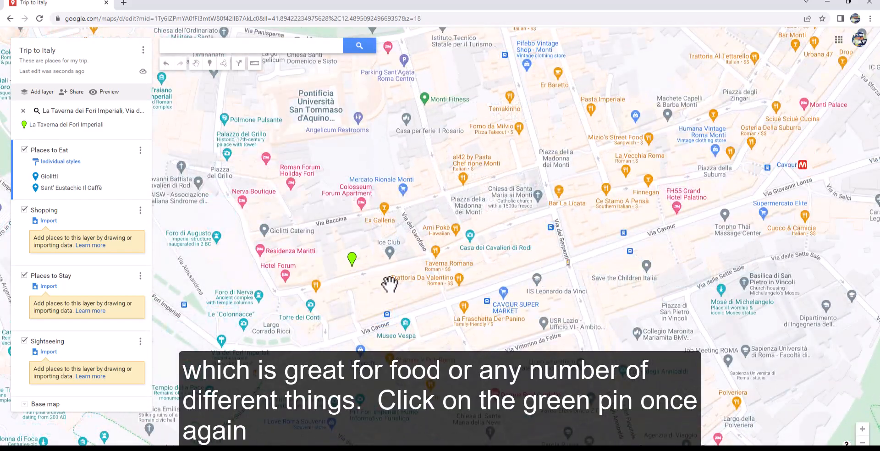
pyautogui.scroll(1, 392, 284)
pyautogui.click(369, 266)
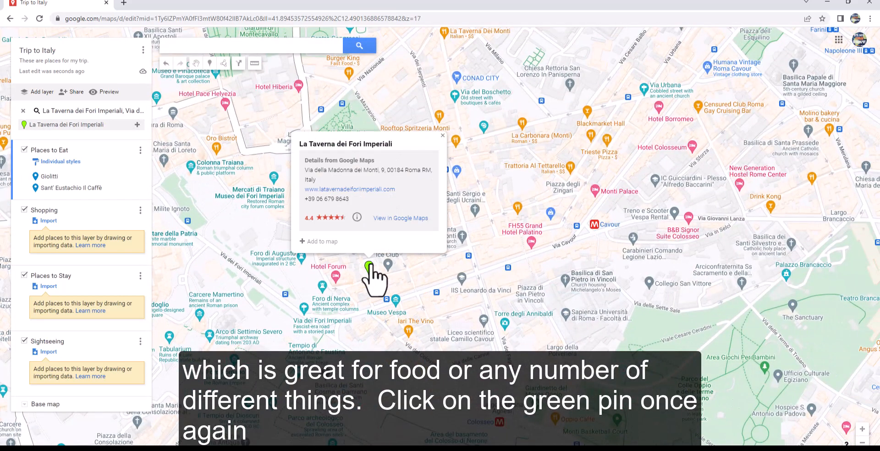
pyautogui.click(323, 241)
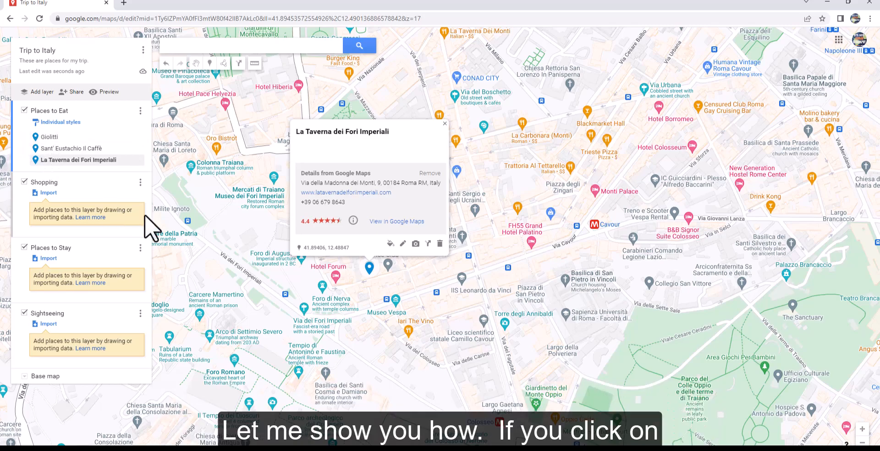
# Step: Restyle the La Taverna dei Fori Imperiali marker with a green color and the cocktail glass icon
pyautogui.click(389, 244)
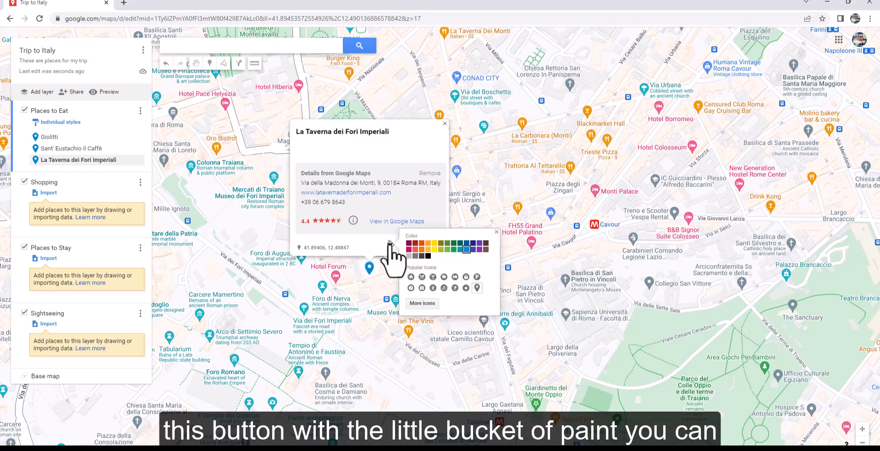
pyautogui.click(445, 250)
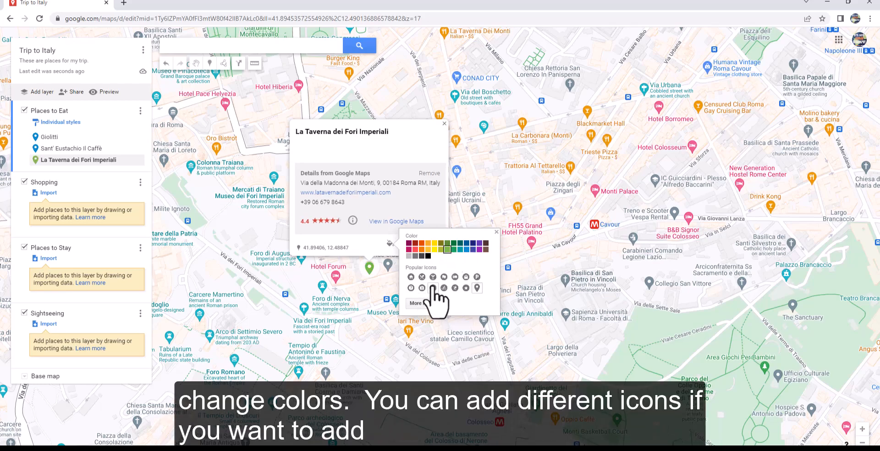
pyautogui.click(433, 279)
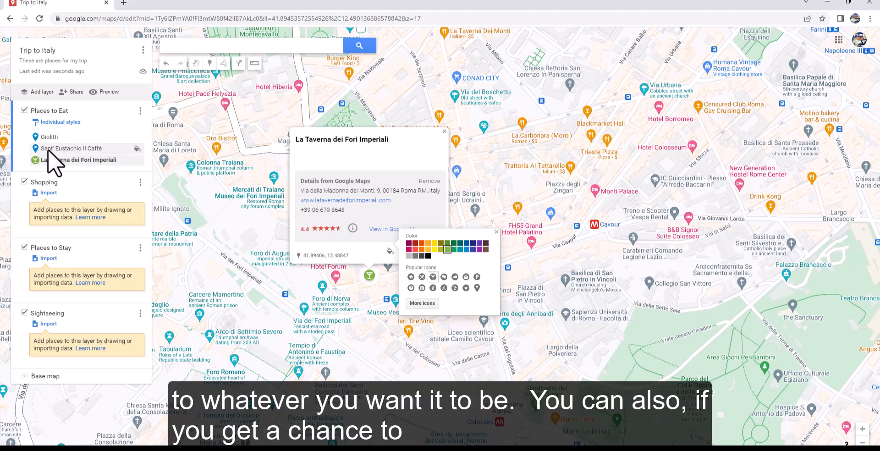
pyautogui.click(365, 255)
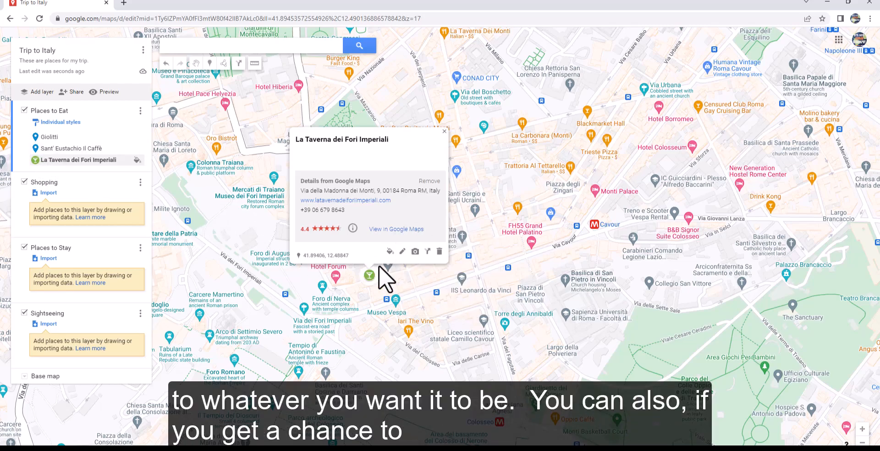
# Step: Look at the image and video options for La Taverna dei Fori Imperiali and leave without adding any media
pyautogui.click(415, 251)
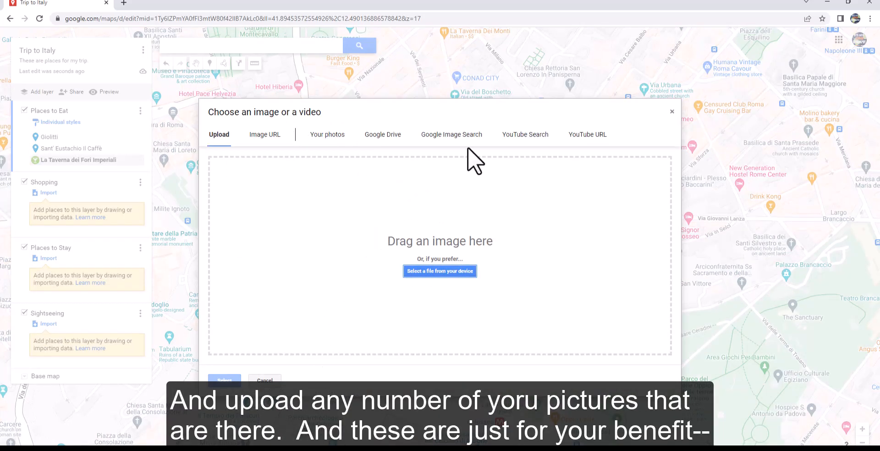
pyautogui.click(265, 380)
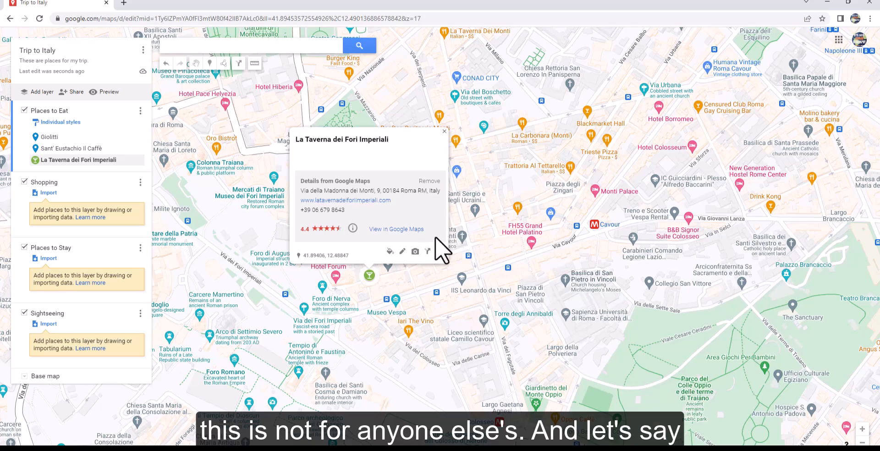
# Step: Add the description "I had a wonderful meal here." to La Taverna dei Fori Imperiali and save it
pyautogui.click(402, 251)
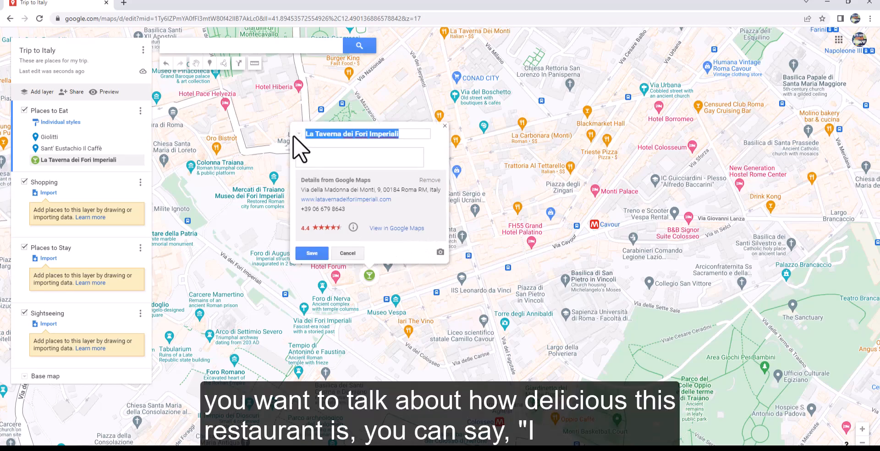
pyautogui.click(317, 157)
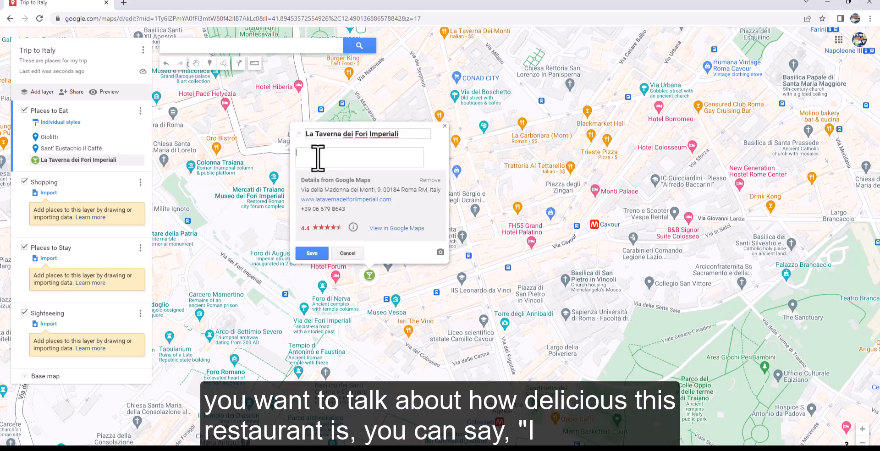
pyautogui.write('I had')
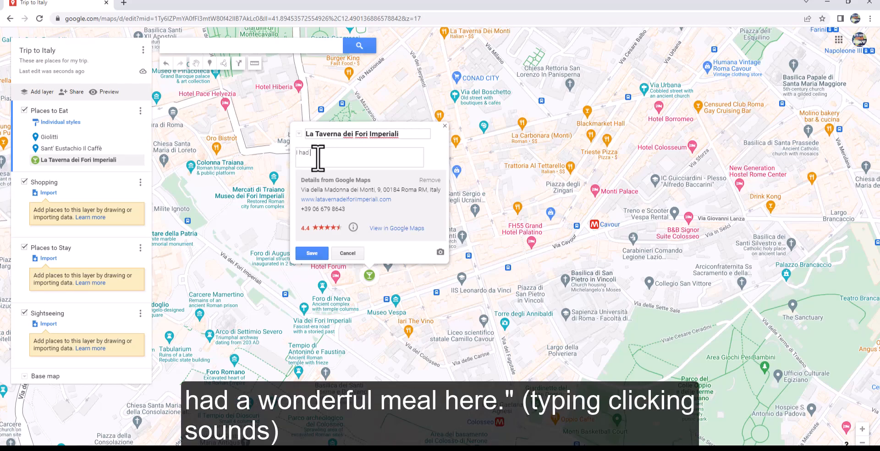
pyautogui.write(' a wonderful meal here.')
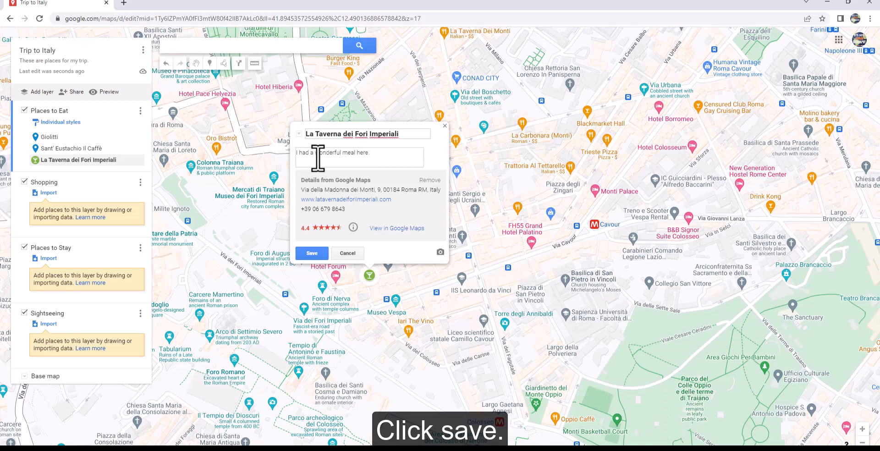
pyautogui.click(317, 252)
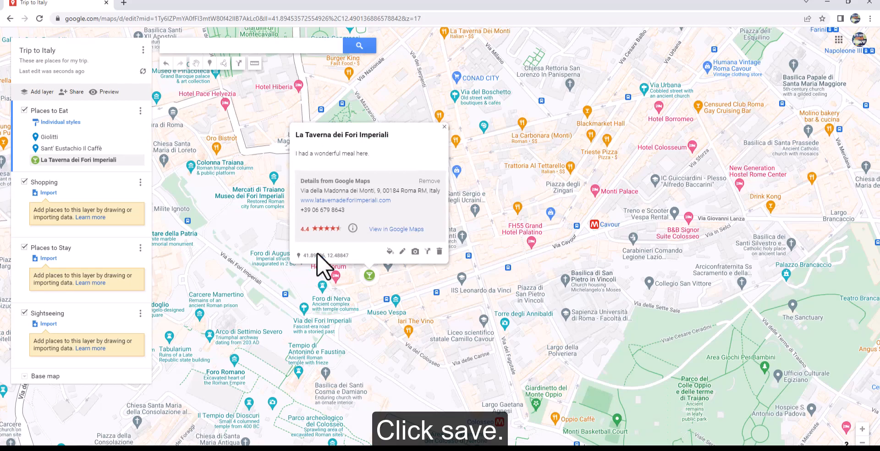
# Step: View the saved places Sant' Eustachio Il Caffè and La Taverna dei Fori Imperiali on the map
pyautogui.click(76, 149)
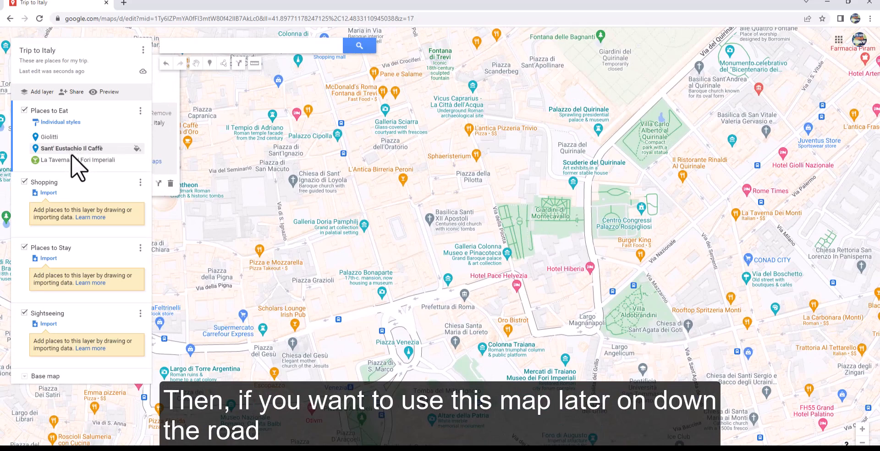
pyautogui.click(72, 159)
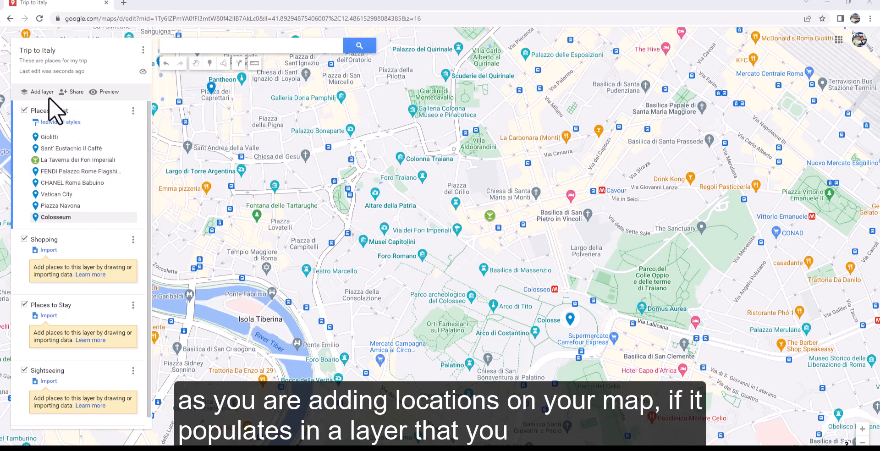
# Step: Move FENDI Palazzo Rome and CHANEL Roma Babuino from the Places to Eat layer to the Shopping layer
pyautogui.moveTo(65, 167); pyautogui.dragTo(61, 248)
pyautogui.click(56, 172)
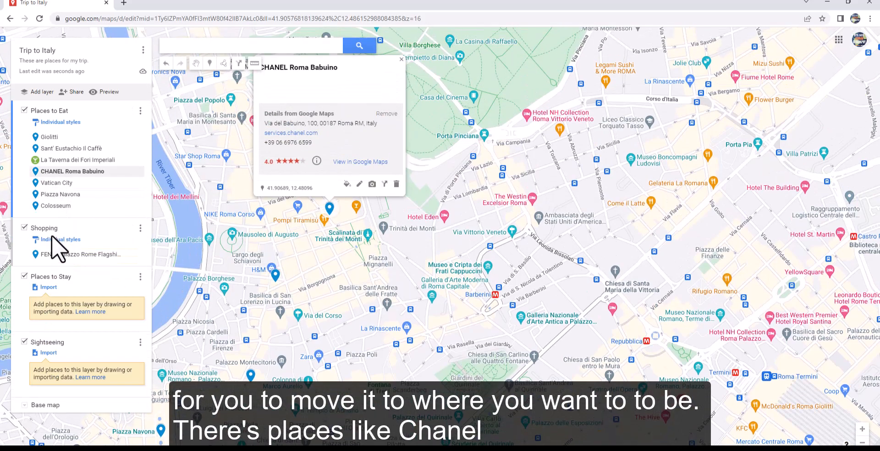
pyautogui.moveTo(37, 171); pyautogui.dragTo(40, 240)
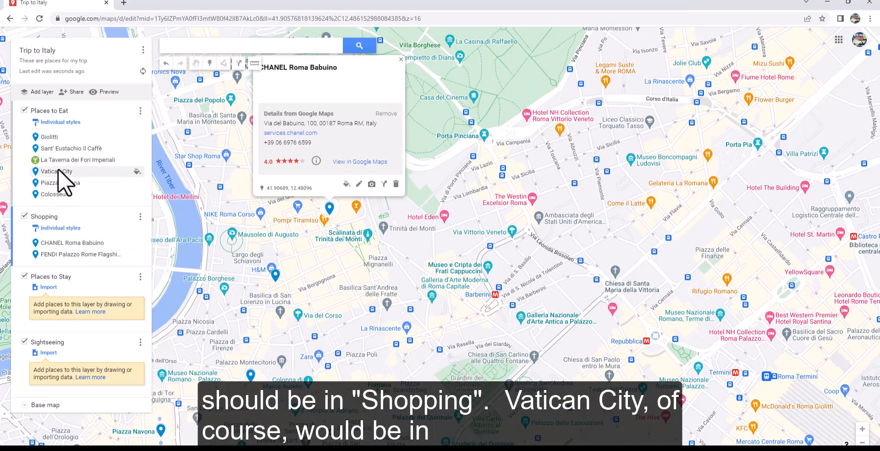
# Step: Move Vatican City, Piazza Navona and Colosseum from the Places to Eat layer to the Sightseeing layer
pyautogui.click(57, 171)
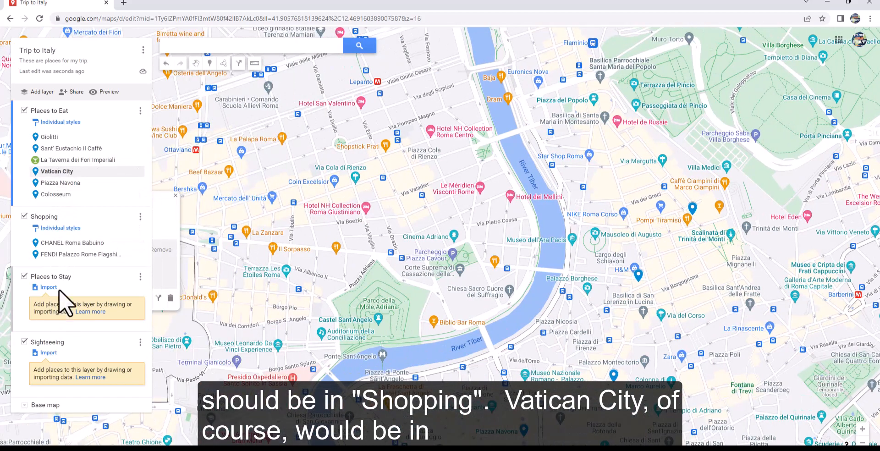
pyautogui.moveTo(69, 170); pyautogui.dragTo(78, 353)
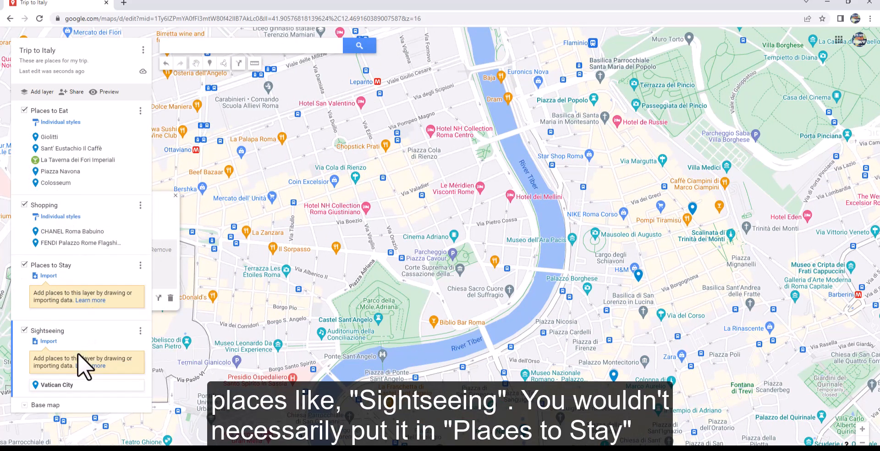
pyautogui.click(76, 169)
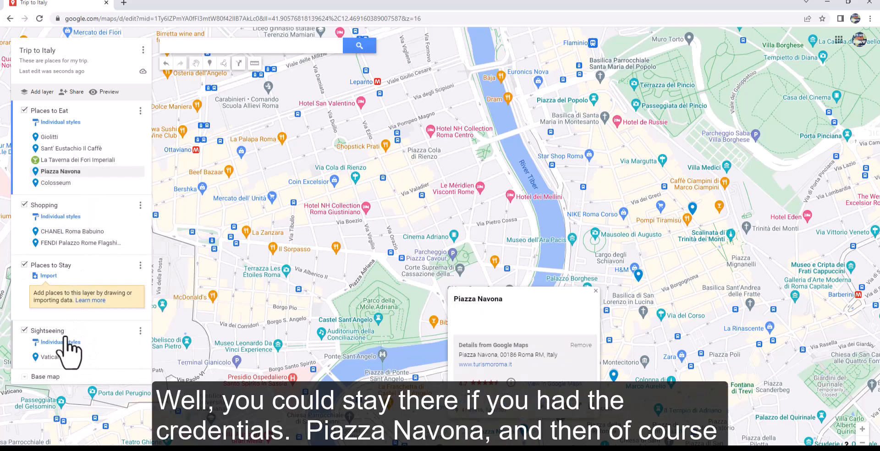
pyautogui.moveTo(41, 174); pyautogui.dragTo(58, 346)
pyautogui.click(57, 168)
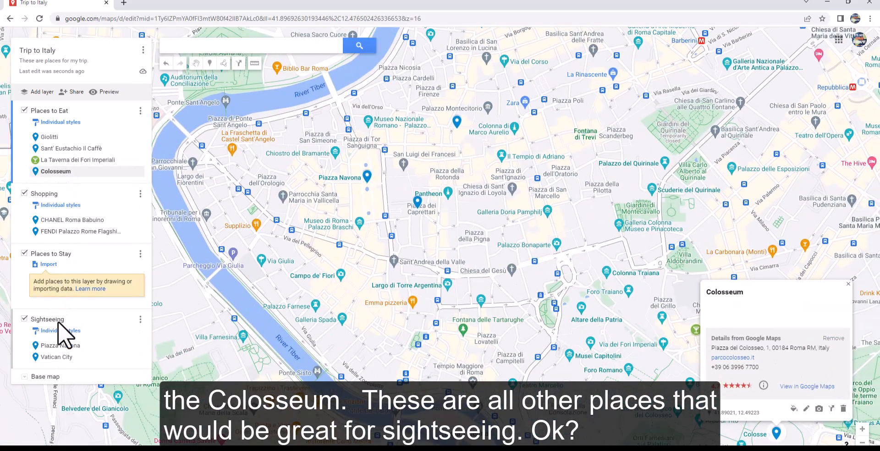
pyautogui.moveTo(37, 169); pyautogui.dragTo(51, 332)
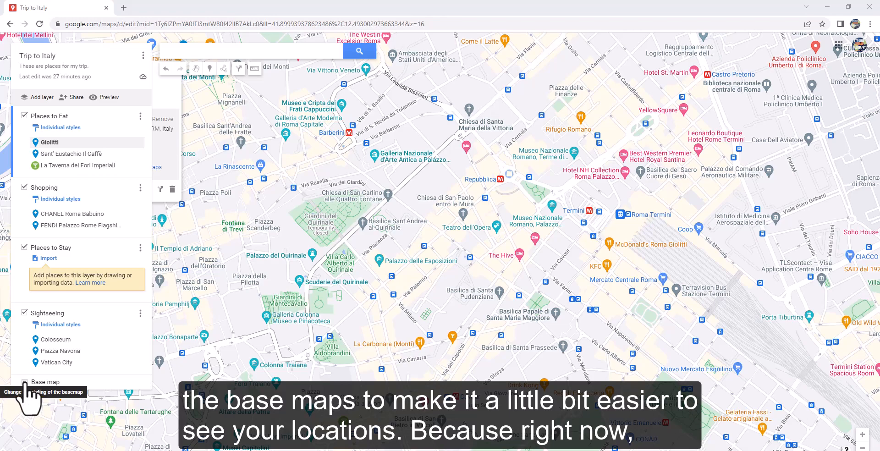
# Step: Try the satellite, terrain and light political base map styles, and return to the default map style
pyautogui.scroll(-3, 450, 297)
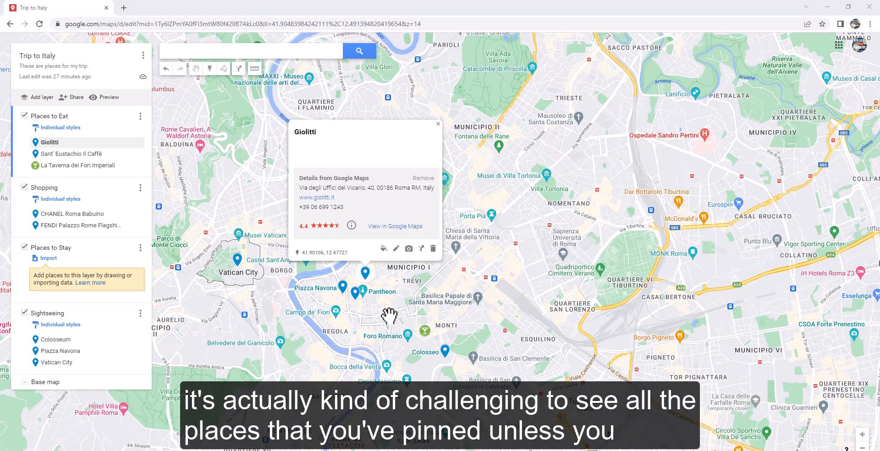
pyautogui.scroll(-2, 487, 327)
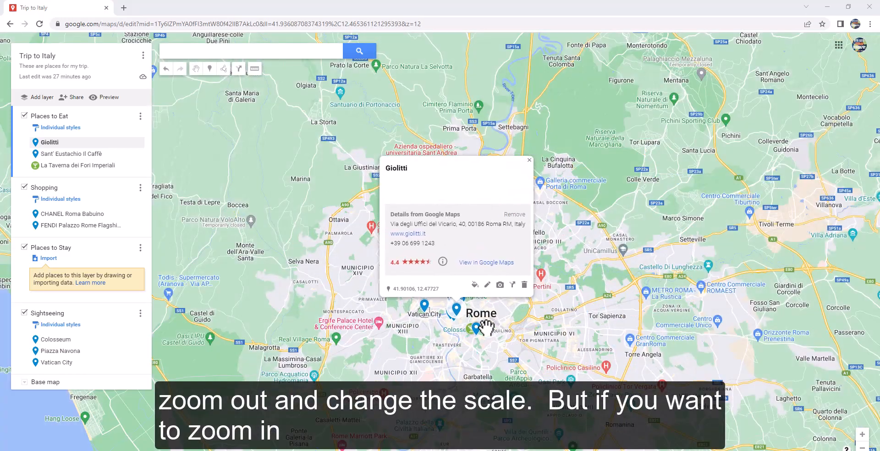
pyautogui.scroll(2, 486, 327)
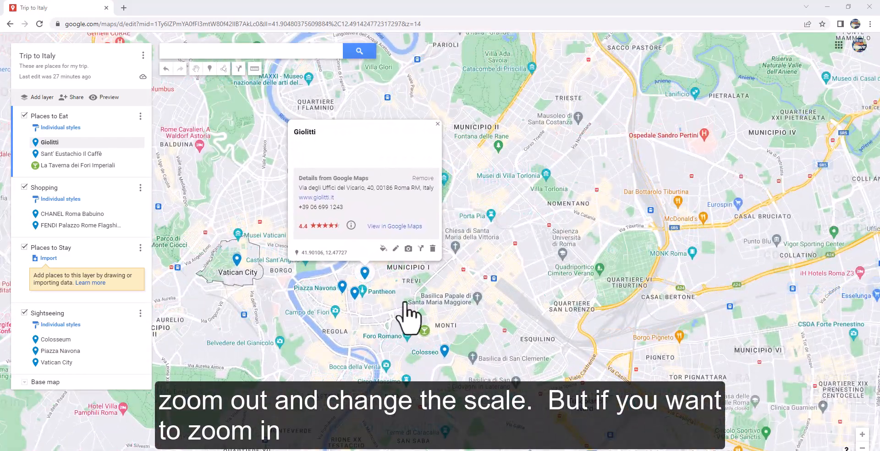
pyautogui.scroll(2, 439, 298)
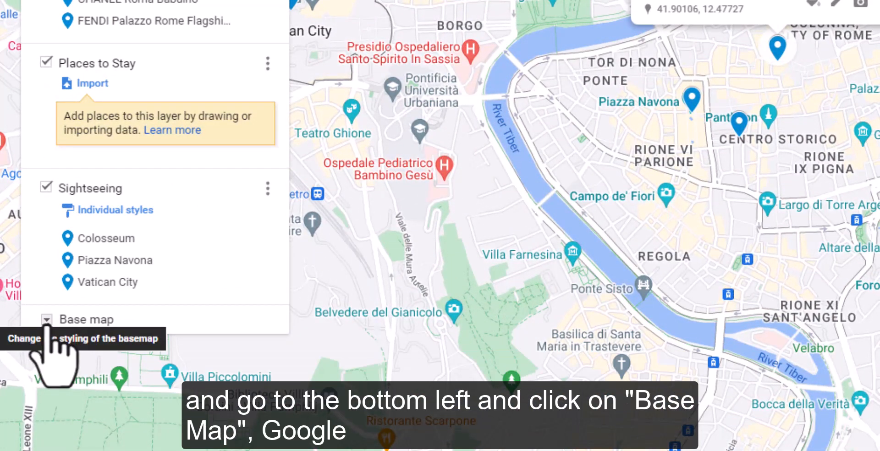
pyautogui.click(47, 320)
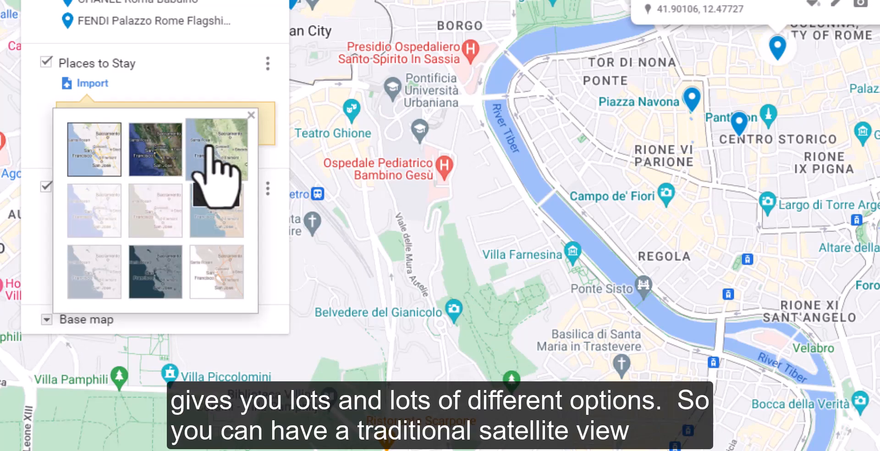
pyautogui.click(143, 140)
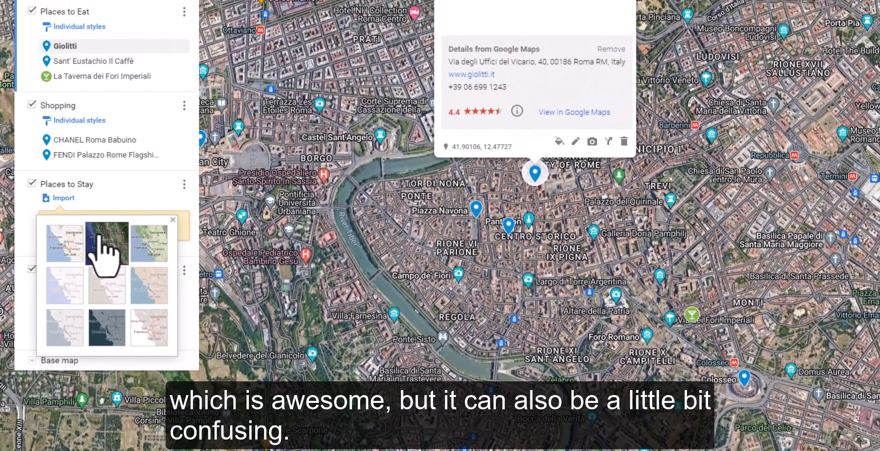
pyautogui.click(150, 239)
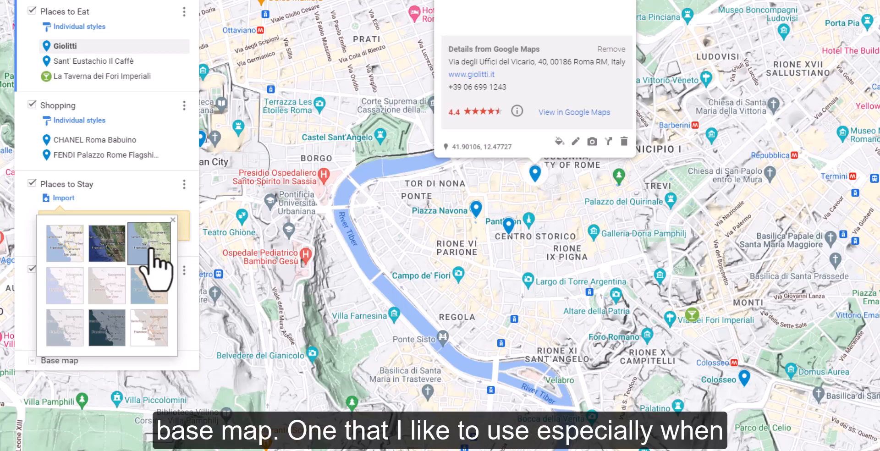
pyautogui.click(62, 289)
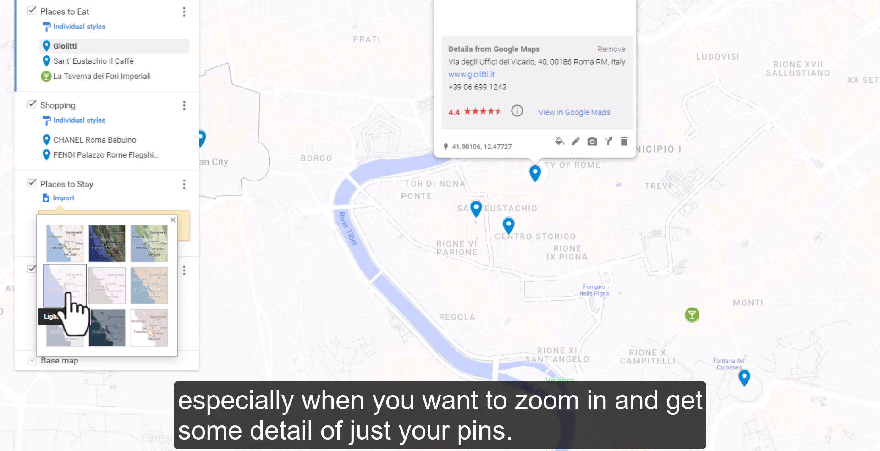
pyautogui.click(70, 240)
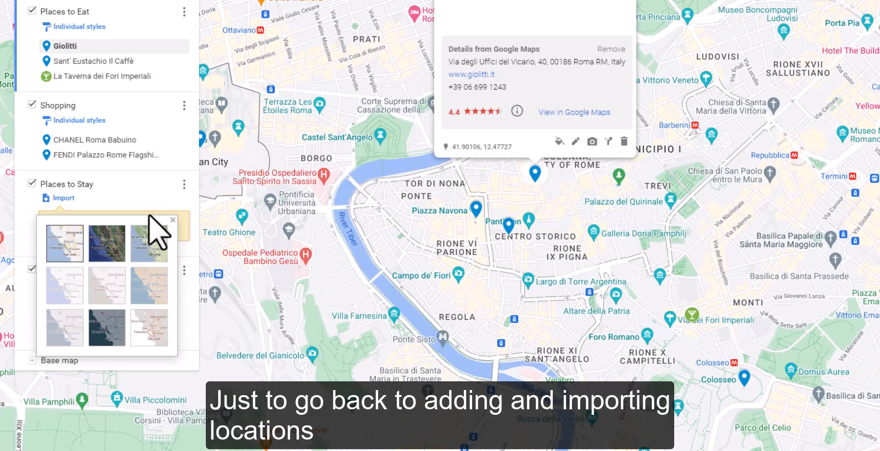
pyautogui.click(172, 220)
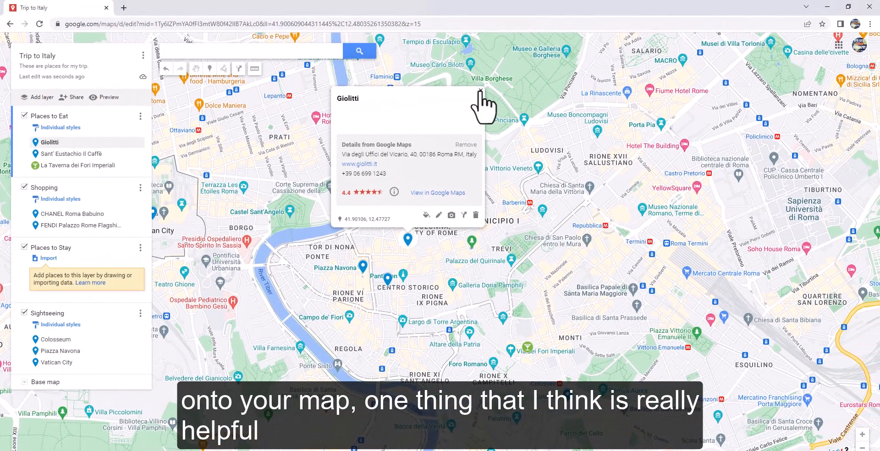
# Step: Close the Giolitti details and examine the streets around Roma Termini for hotels and other marked places
pyautogui.click(481, 90)
pyautogui.moveTo(560, 256); pyautogui.dragTo(445, 279)
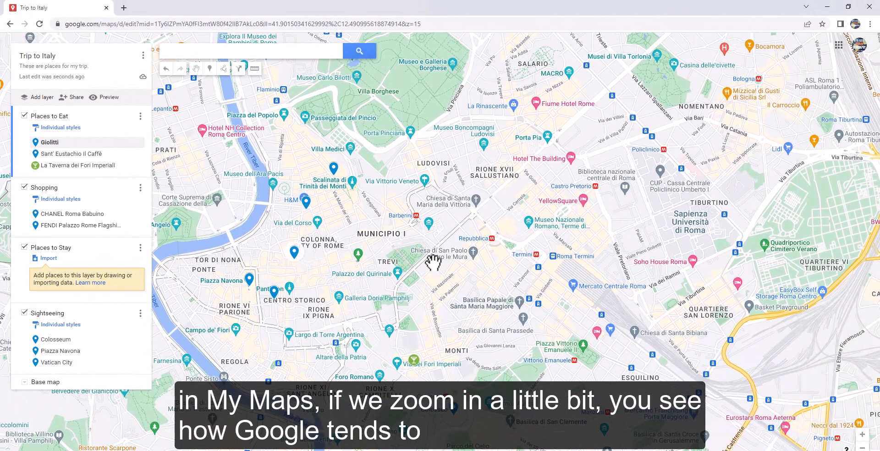
pyautogui.scroll(2, 446, 277)
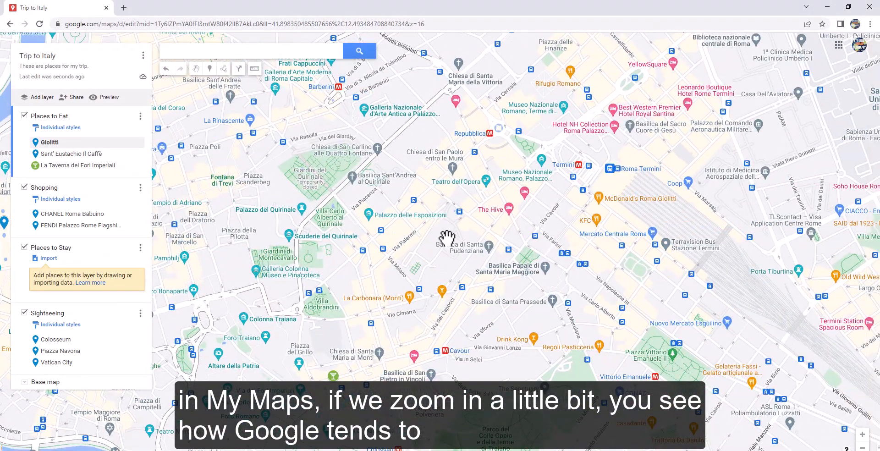
pyautogui.scroll(2, 447, 241)
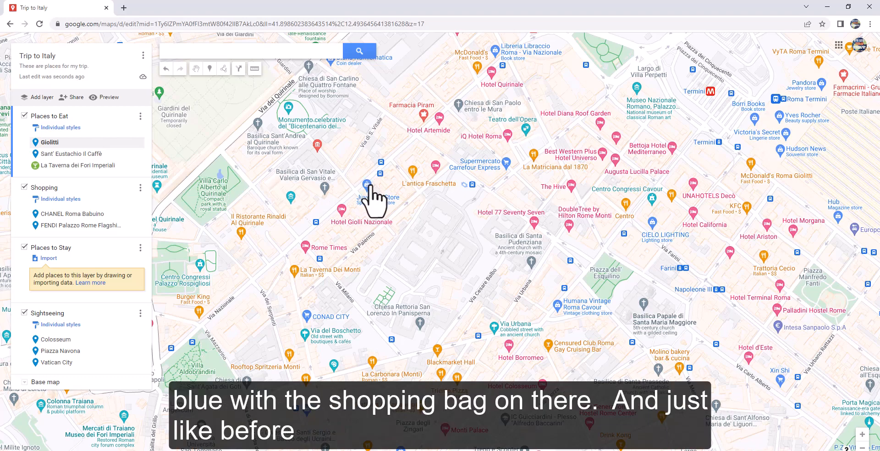
pyautogui.moveTo(570, 359); pyautogui.dragTo(481, 261)
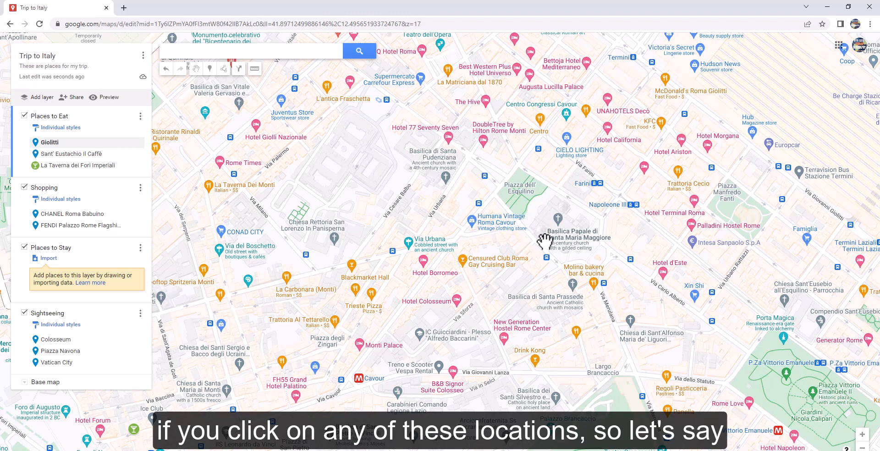
pyautogui.scroll(-1, 548, 238)
pyautogui.moveTo(507, 292); pyautogui.dragTo(491, 291)
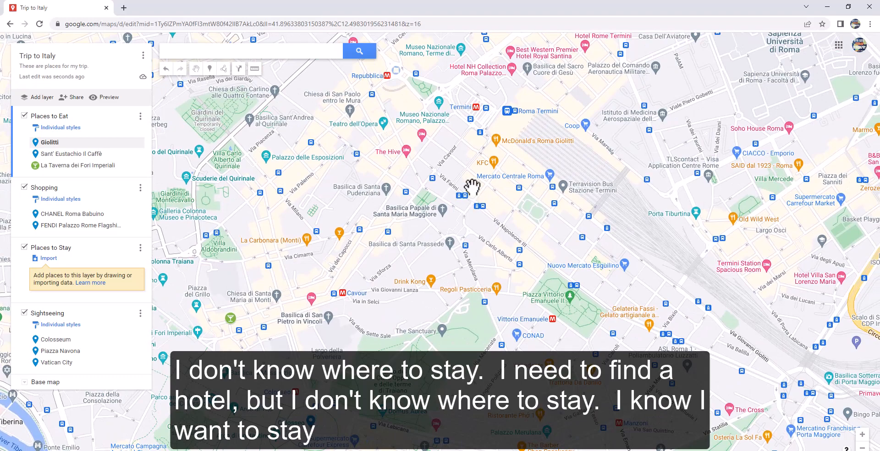
pyautogui.moveTo(472, 187); pyautogui.dragTo(497, 272)
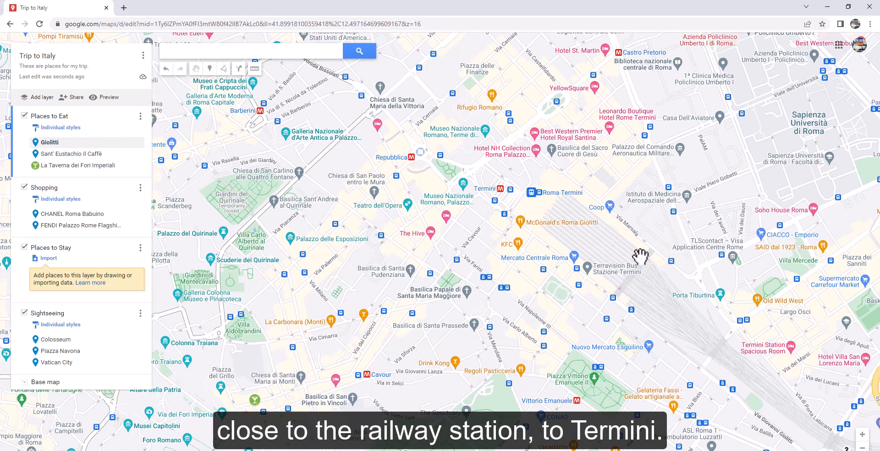
# Step: View the details and website of The Hive Hotel near Teatro dell'Opera, and return to the map
pyautogui.click(430, 232)
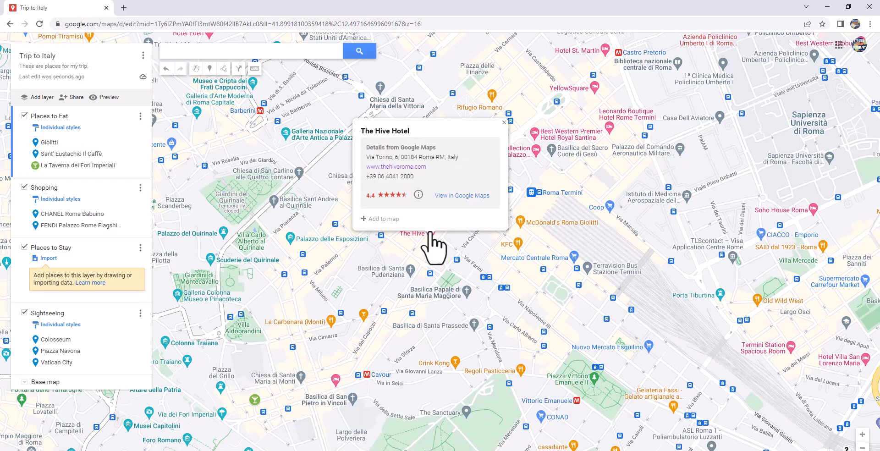
pyautogui.click(397, 166)
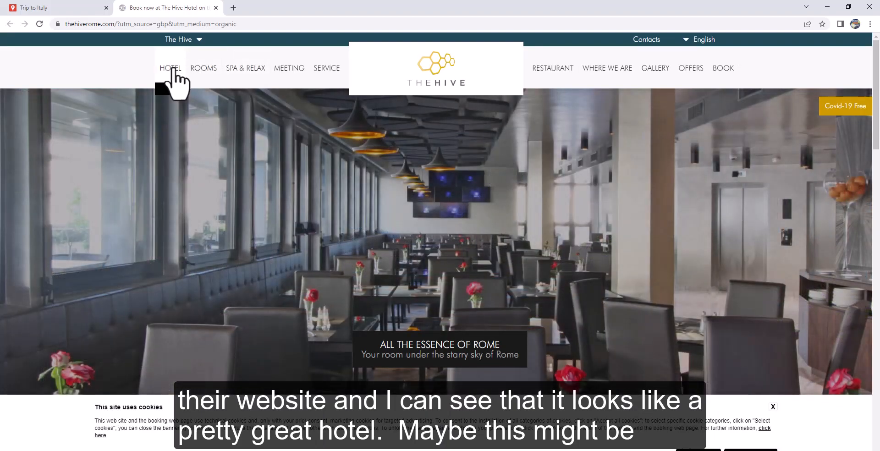
pyautogui.moveTo(202, 67)
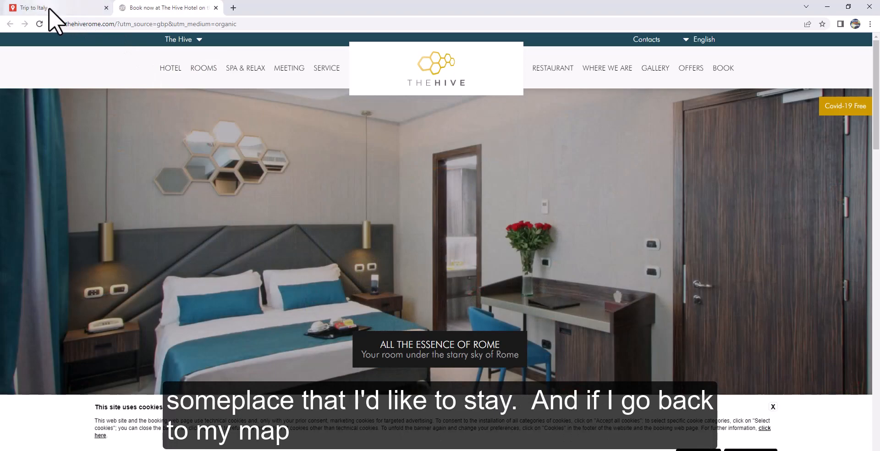
pyautogui.click(50, 10)
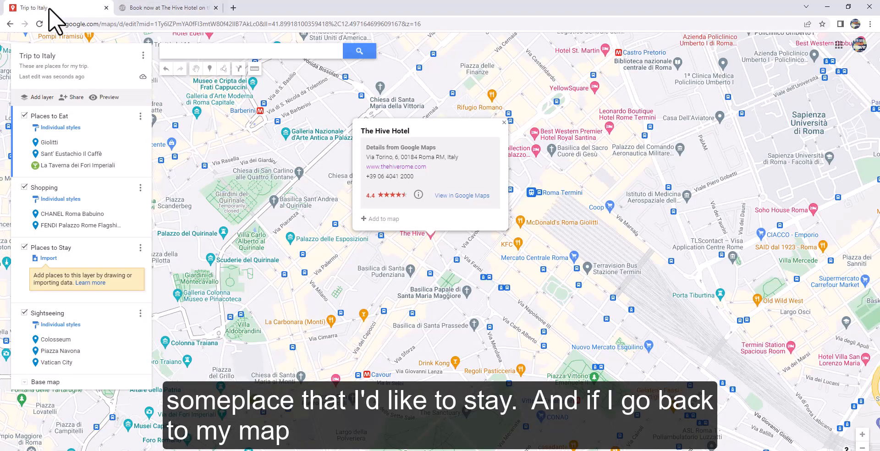
# Step: Add The Hive Hotel to the map and move it into the Places to Stay layer
pyautogui.click(387, 219)
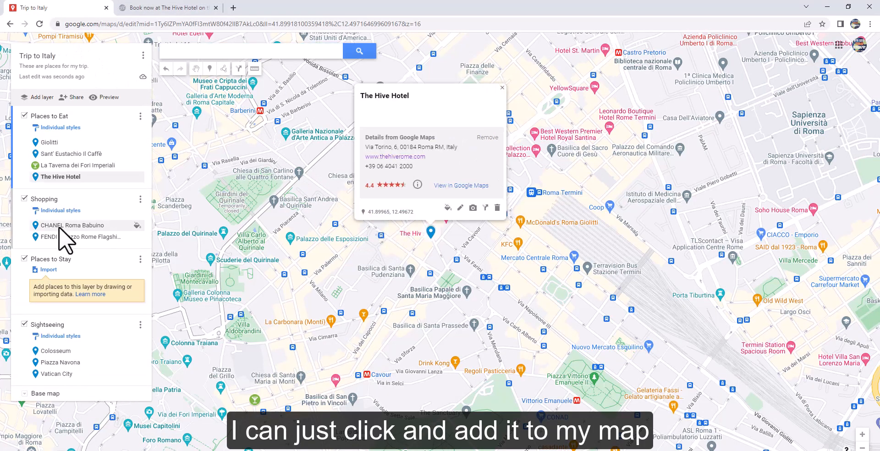
pyautogui.moveTo(68, 176); pyautogui.dragTo(59, 272)
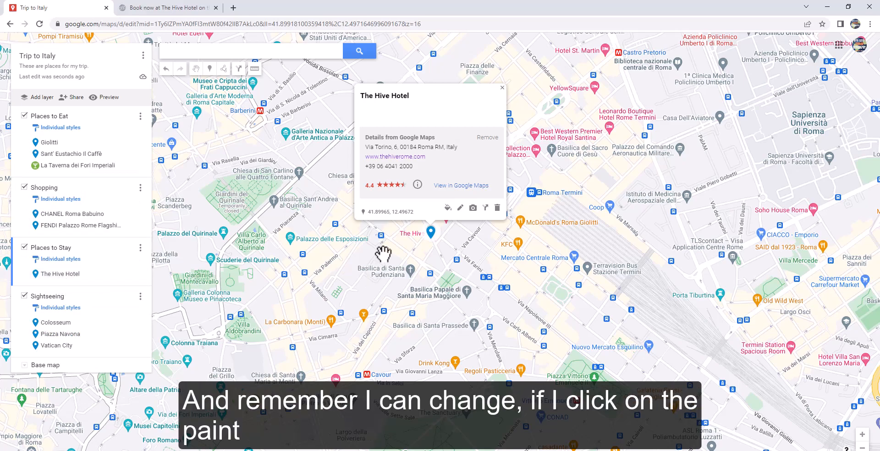
# Step: Style The Hive Hotel's marker in dark orange with the hotel bed icon and close its details
pyautogui.click(448, 207)
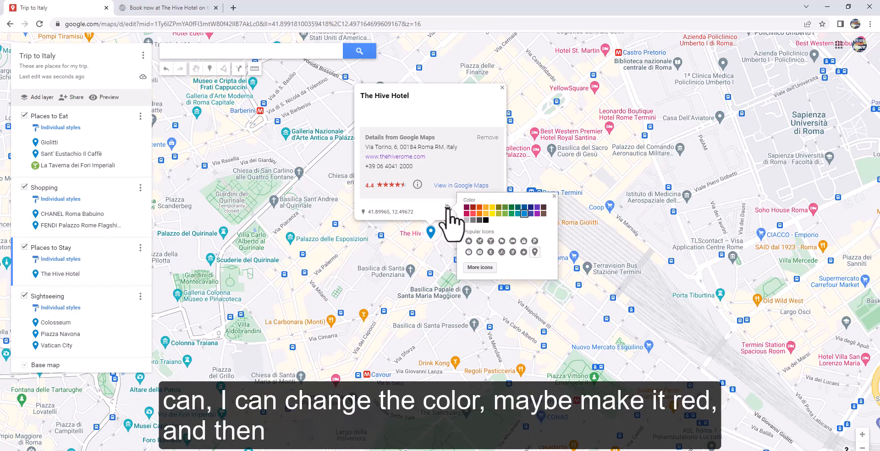
pyautogui.click(479, 208)
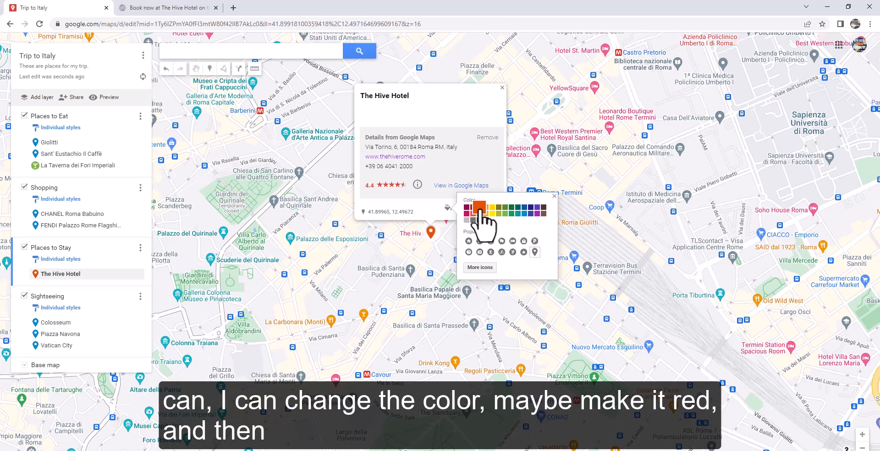
pyautogui.click(513, 241)
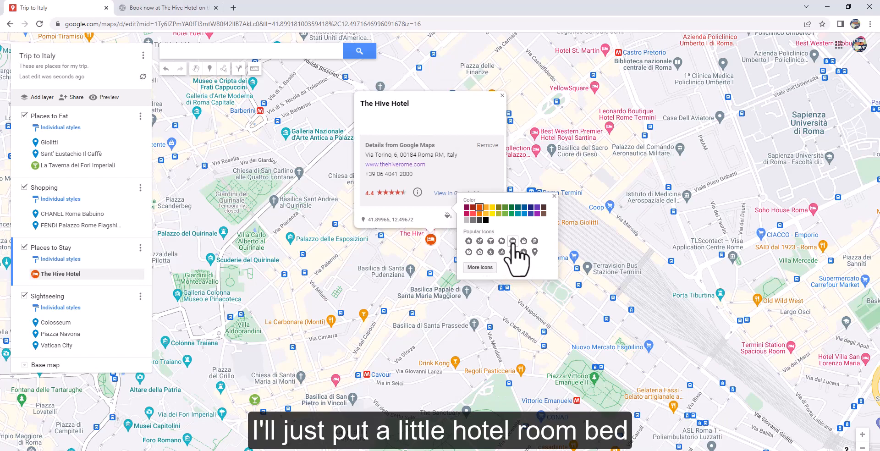
pyautogui.click(508, 114)
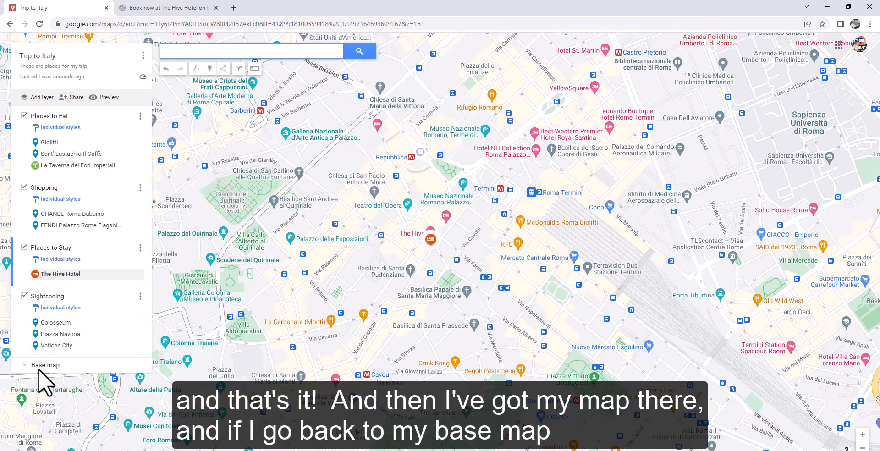
# Step: Try the light political base map to view all saved pins across Rome, and return to the default map style
pyautogui.click(25, 365)
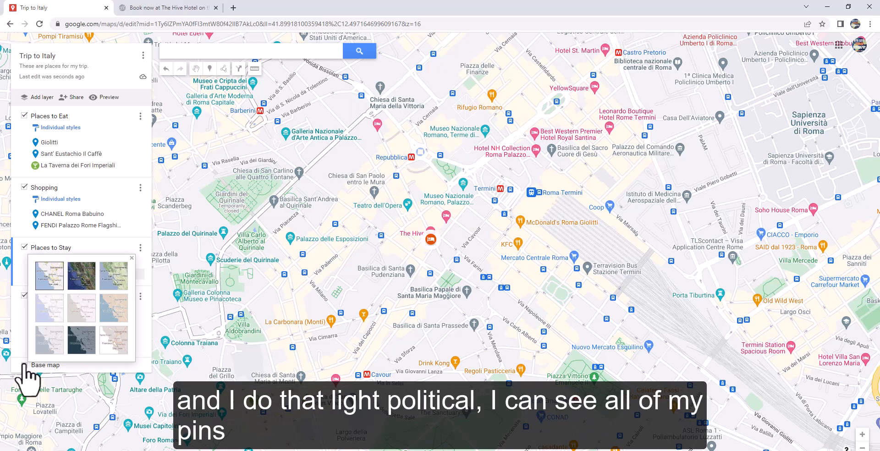
pyautogui.click(47, 306)
pyautogui.scroll(-1, 371, 313)
pyautogui.scroll(-2, 372, 313)
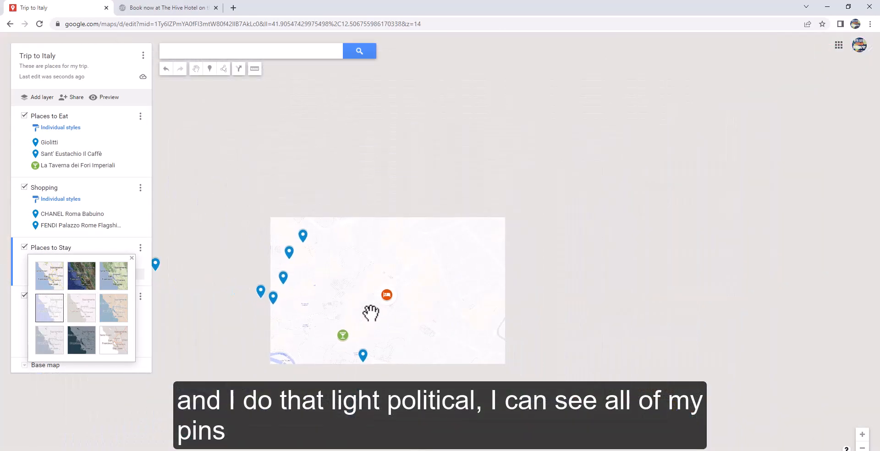
pyautogui.moveTo(336, 294); pyautogui.dragTo(440, 290)
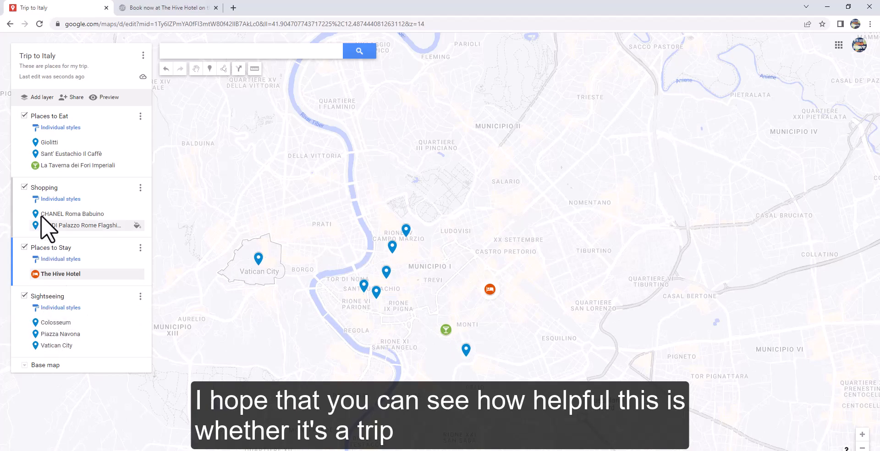
pyautogui.click(25, 365)
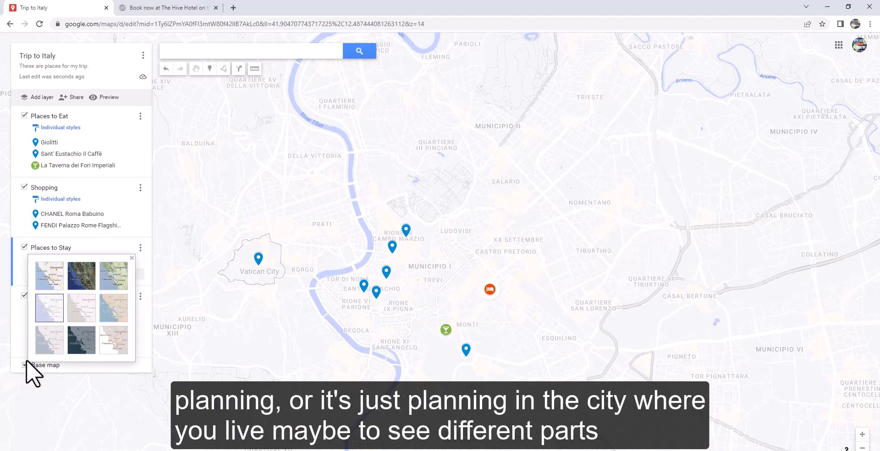
pyautogui.click(59, 279)
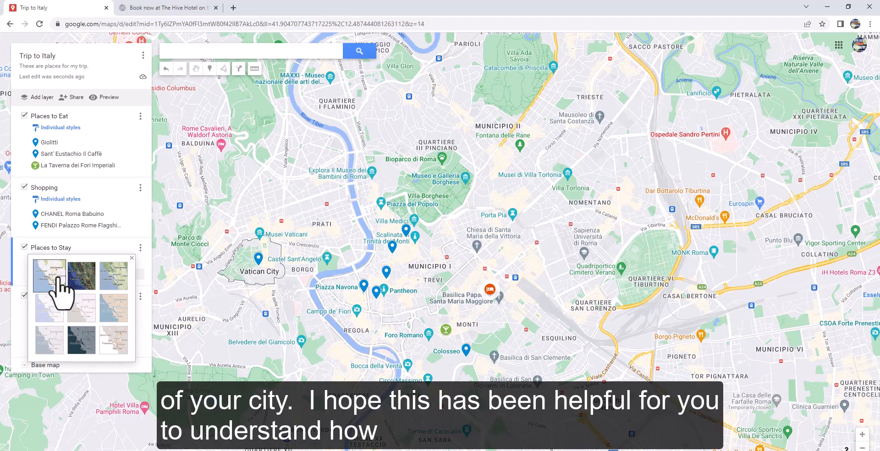